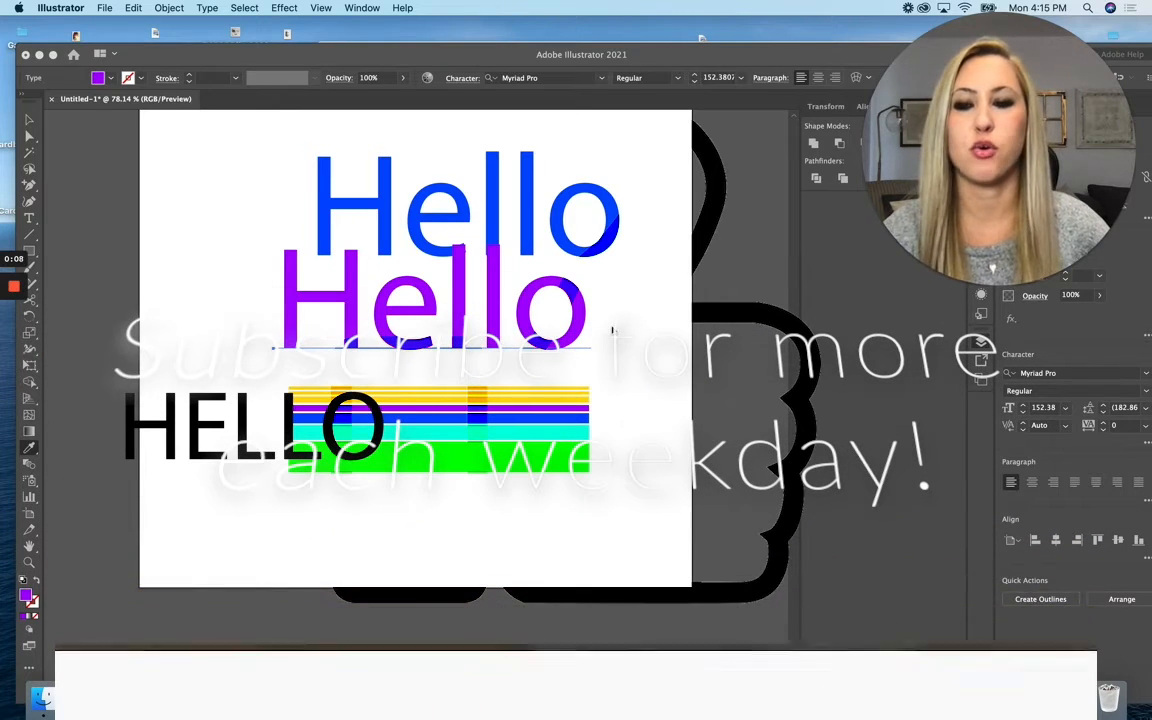
Select the purple Hello text and cut it from Layer 1
left_click(517, 262)
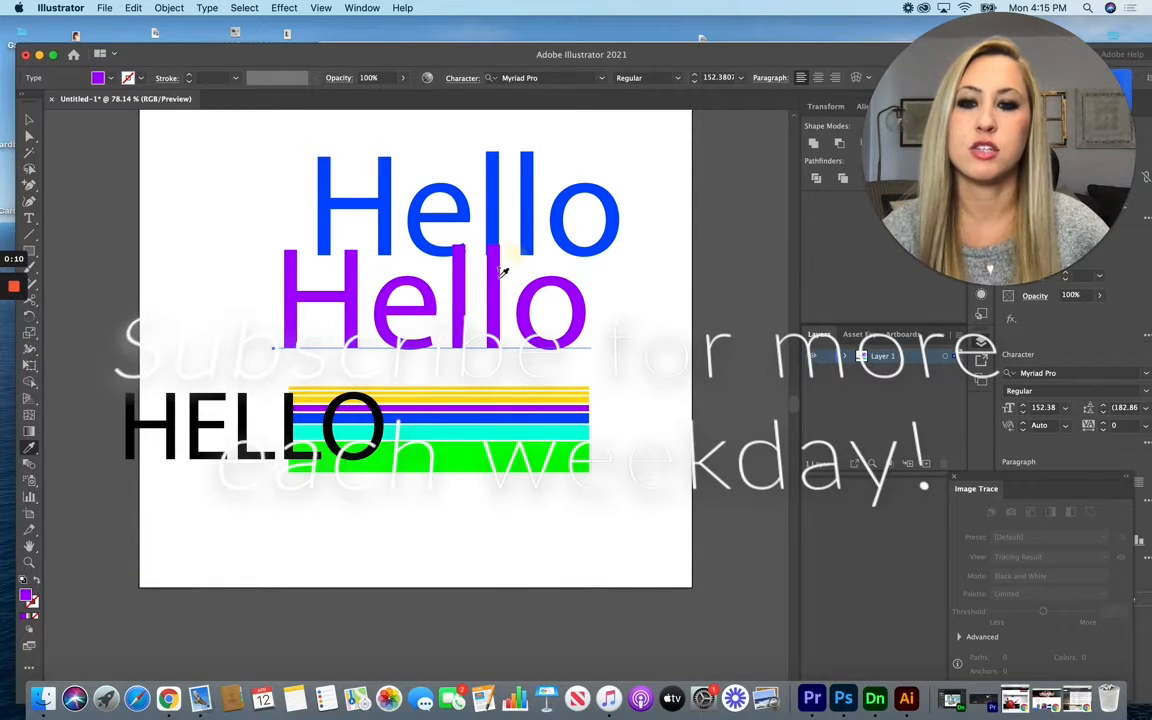
left_click(29, 119)
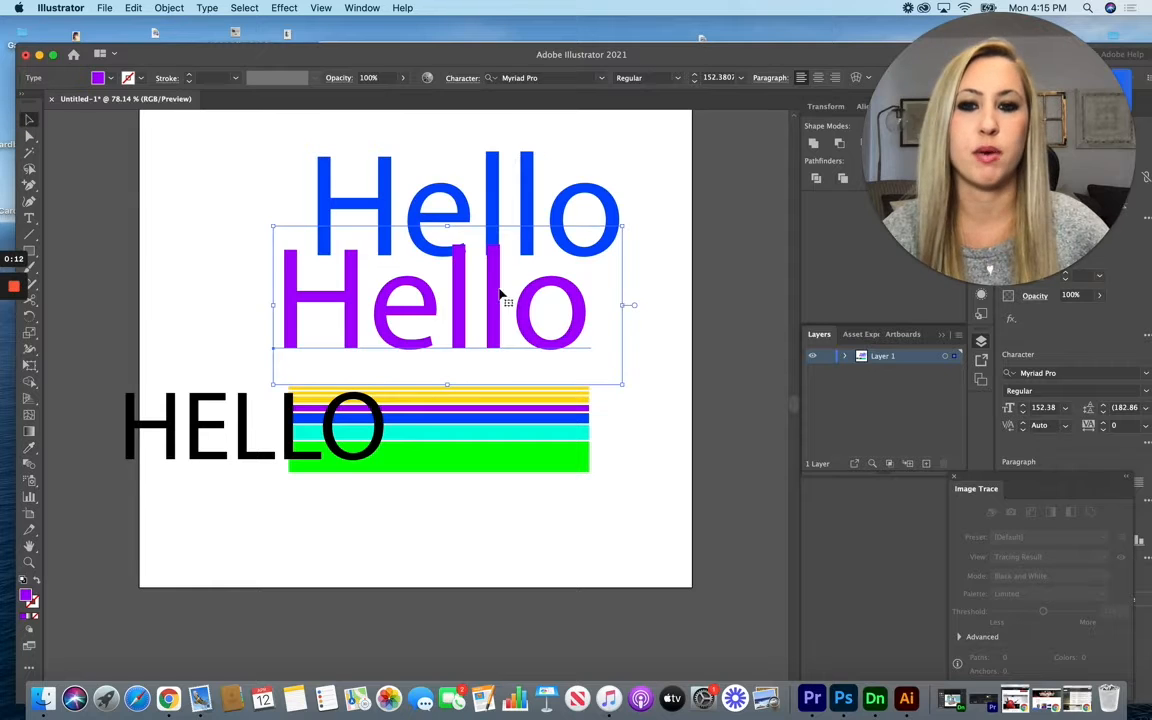
left_click_drag(501, 290, 530, 301)
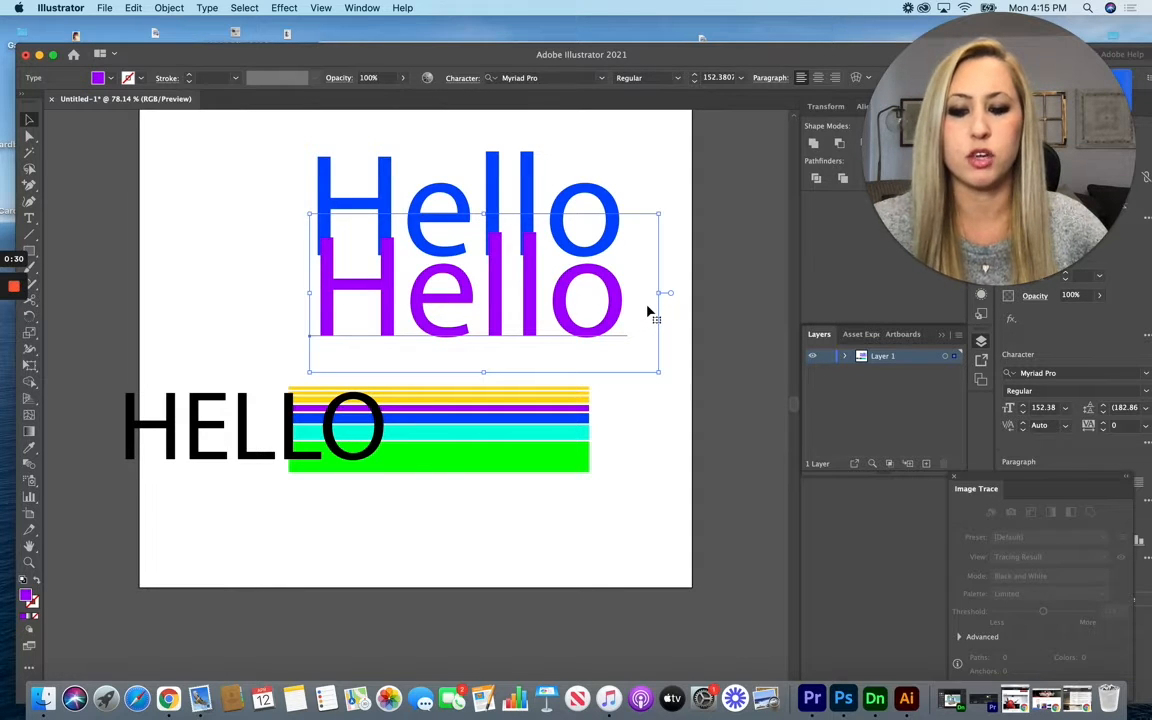
key("Delete")
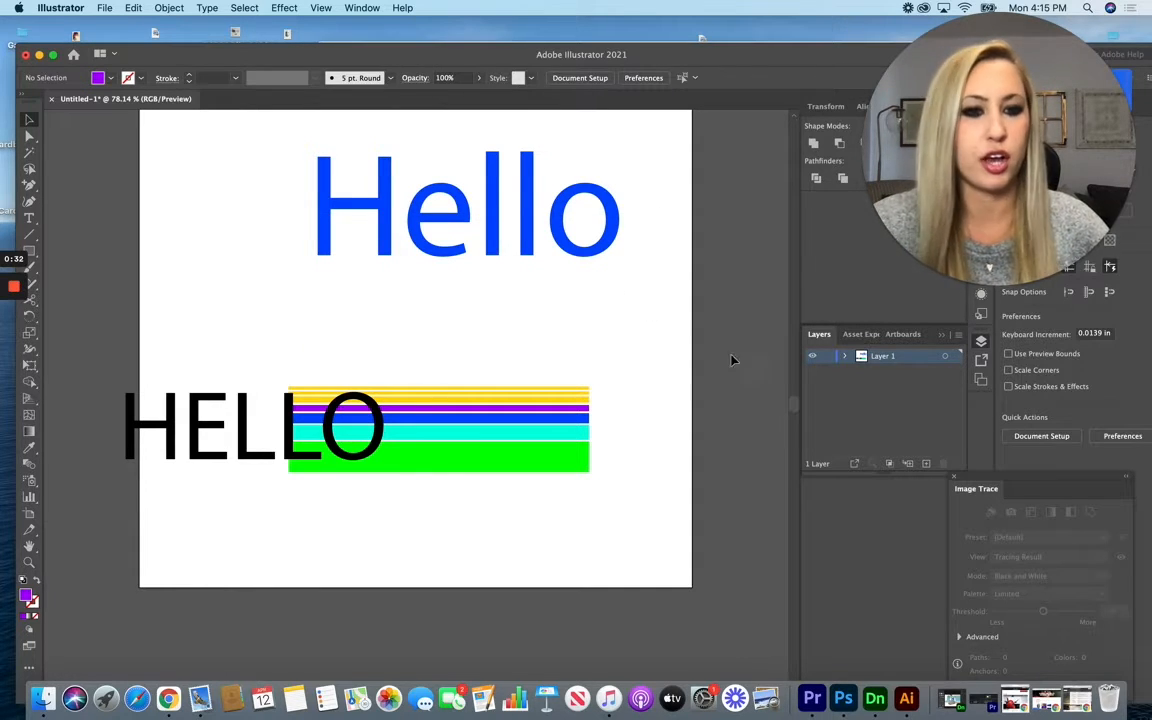
Create a new layer above Layer 1 and paste the purple Hello text onto it
left_click(926, 463)
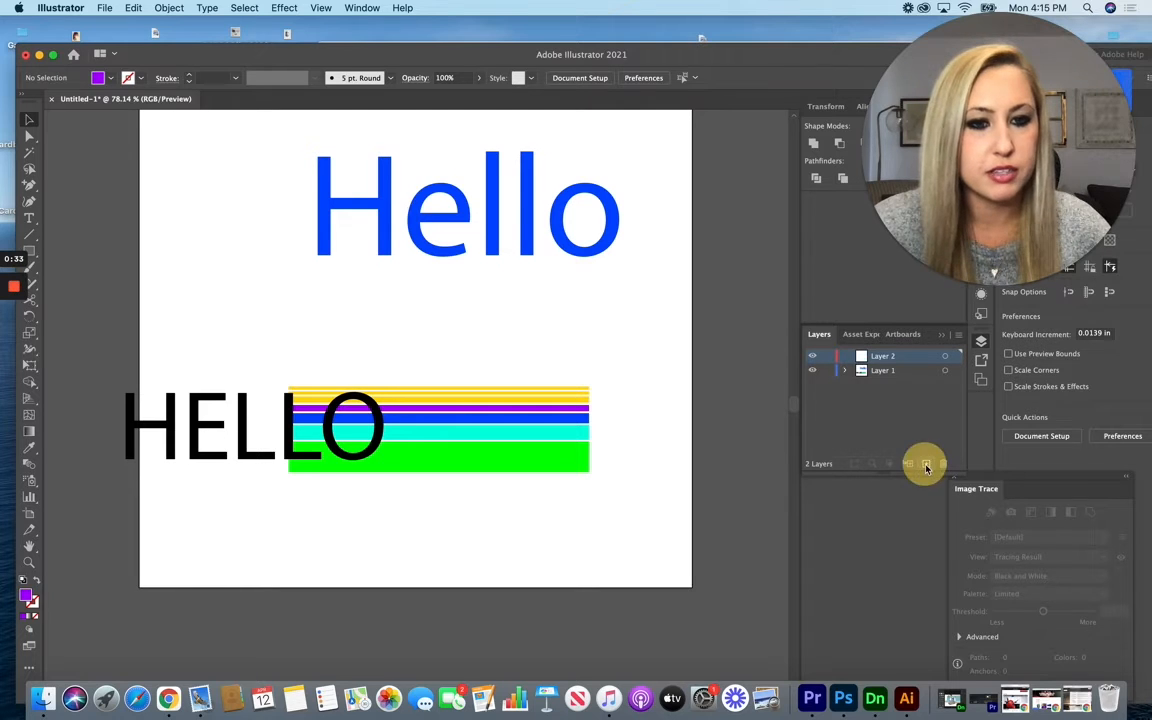
left_click(880, 355)
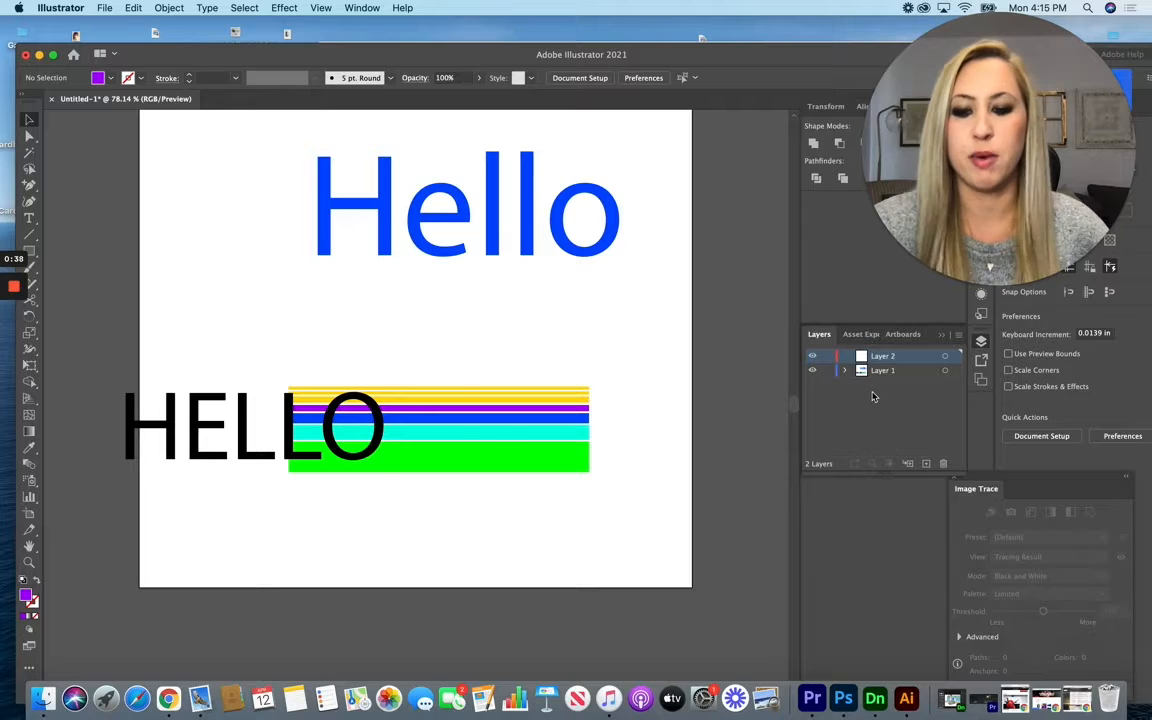
key("super+v")
Move the purple Hello over the blue Hello and align both texts by their horizontal and vertical centers
left_click_drag(429, 379, 524, 280)
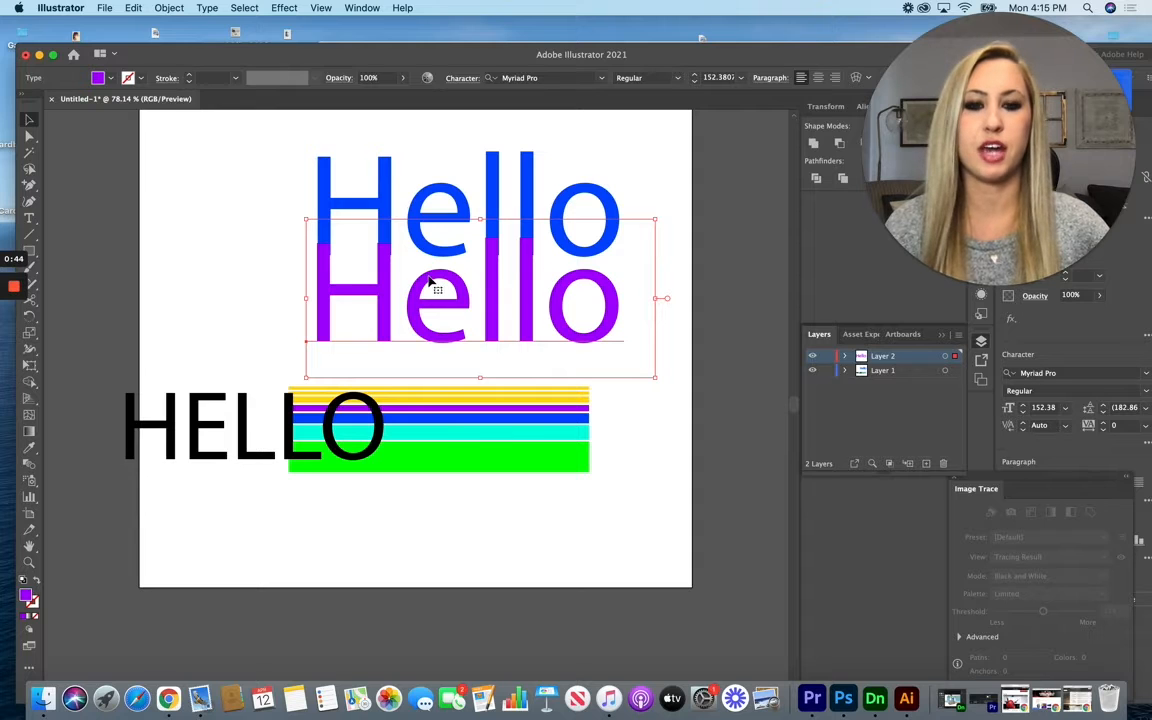
left_click_drag(430, 290, 466, 226)
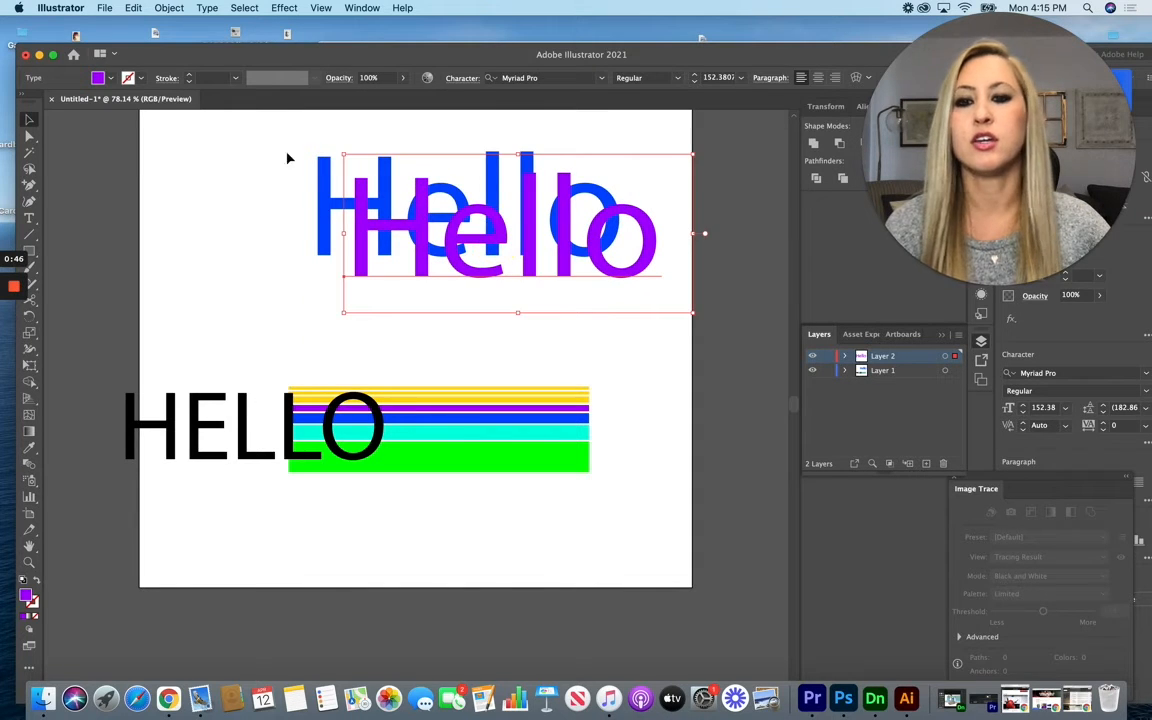
left_click_drag(287, 150, 498, 280)
left_click_drag(777, 59, 545, 69)
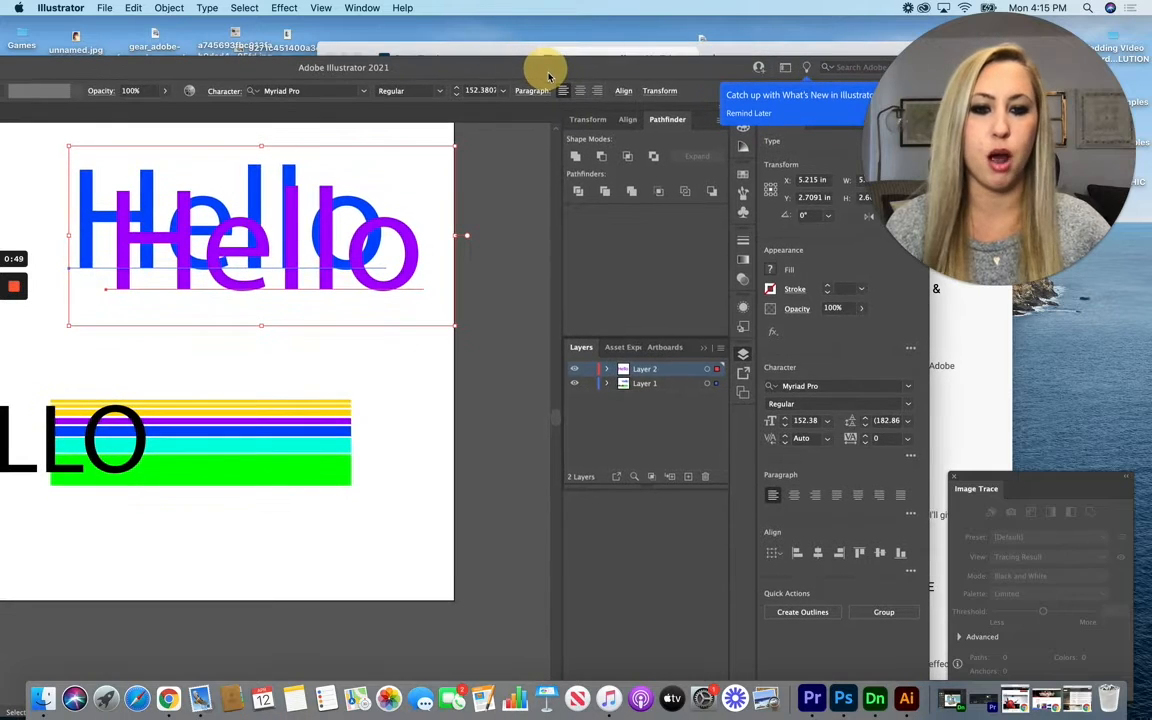
left_click(818, 553)
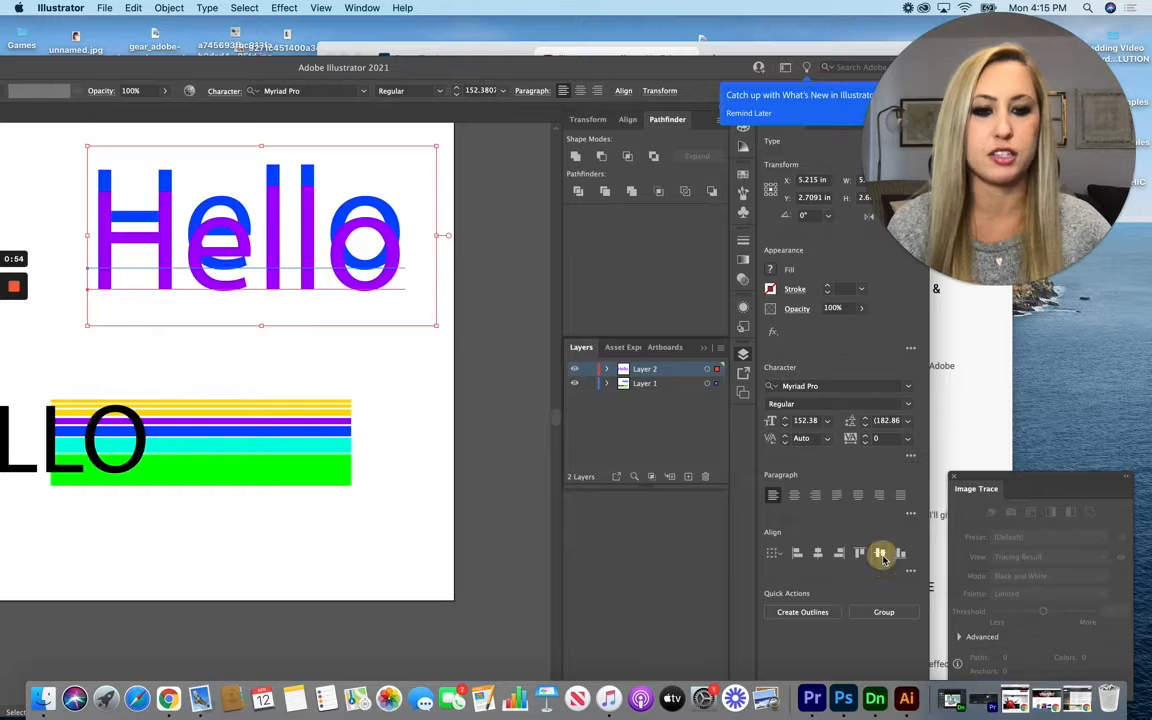
left_click(880, 553)
Lock and hide Layer 2, leaving nothing selected
left_click_drag(440, 71, 653, 63)
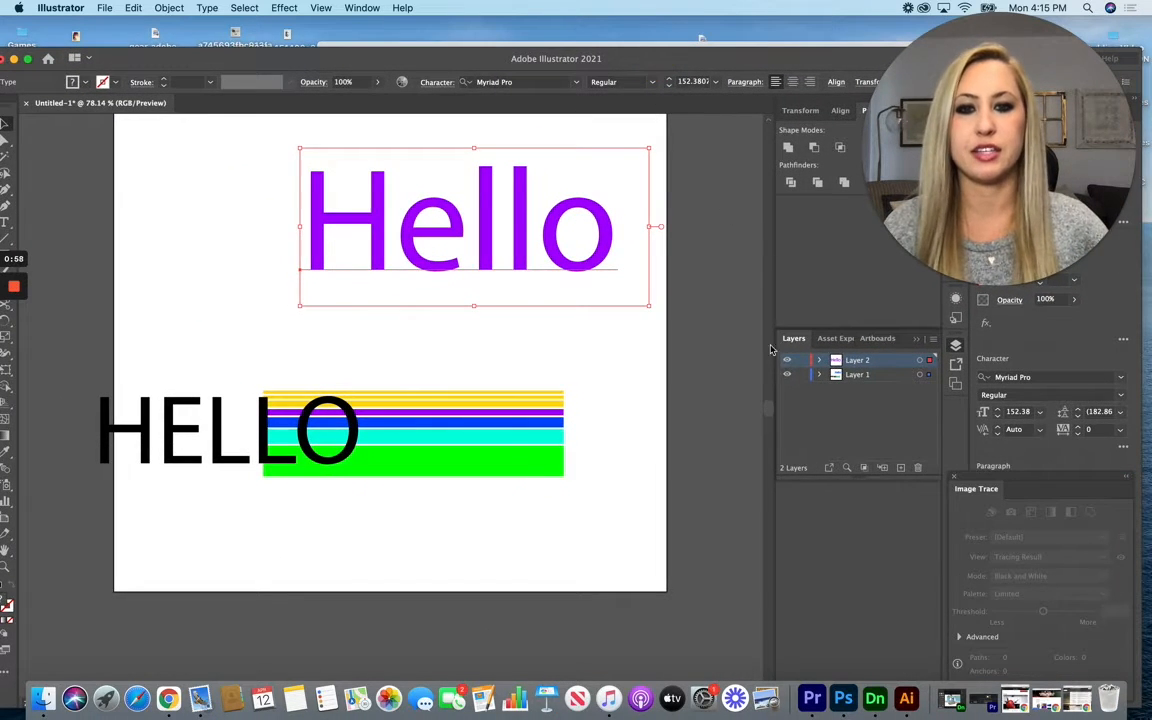
left_click(801, 360)
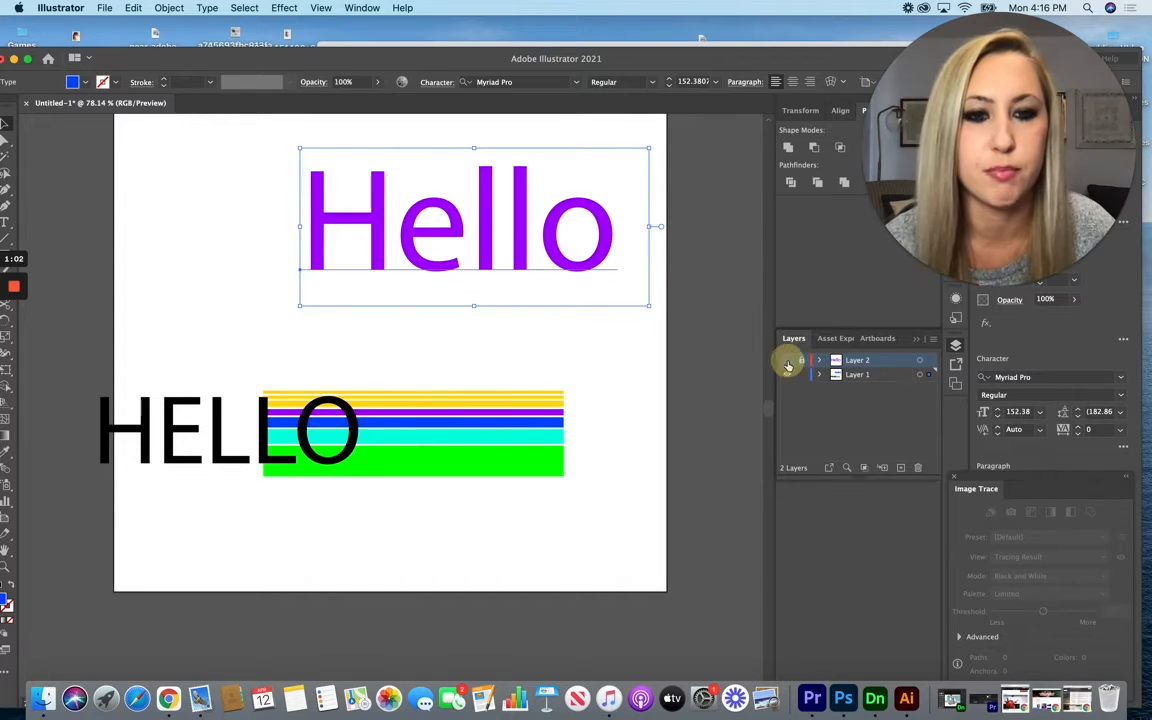
left_click(787, 360)
left_click_drag(643, 60, 653, 51)
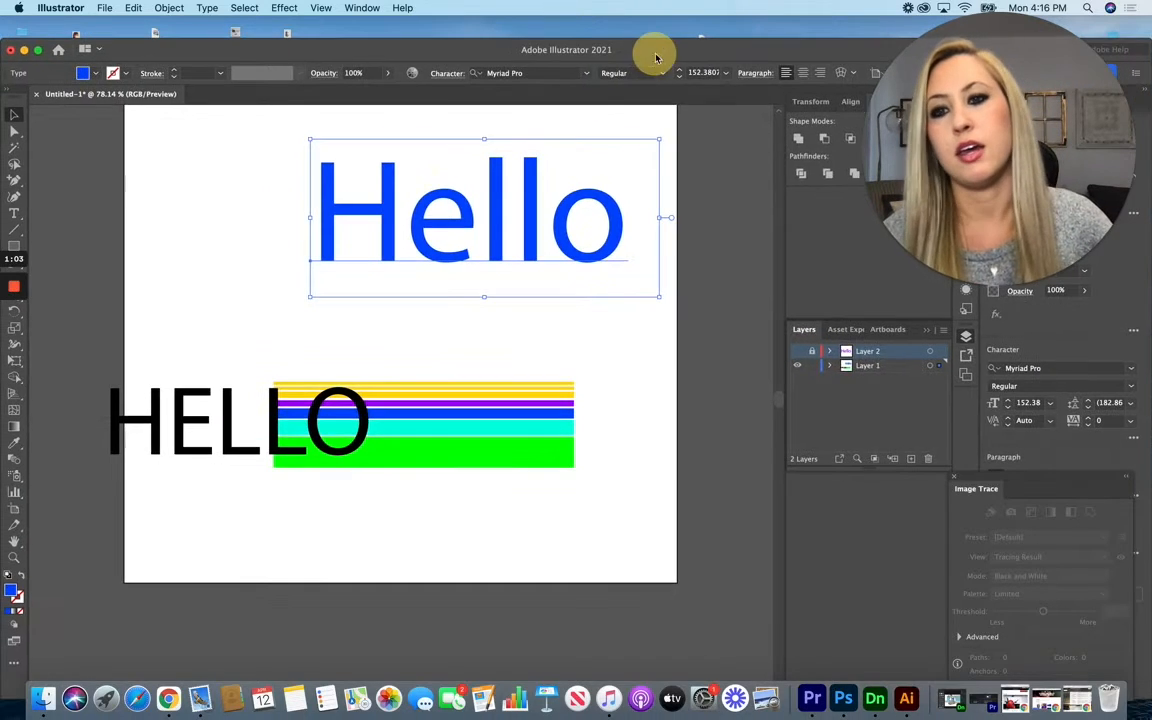
left_click(238, 181)
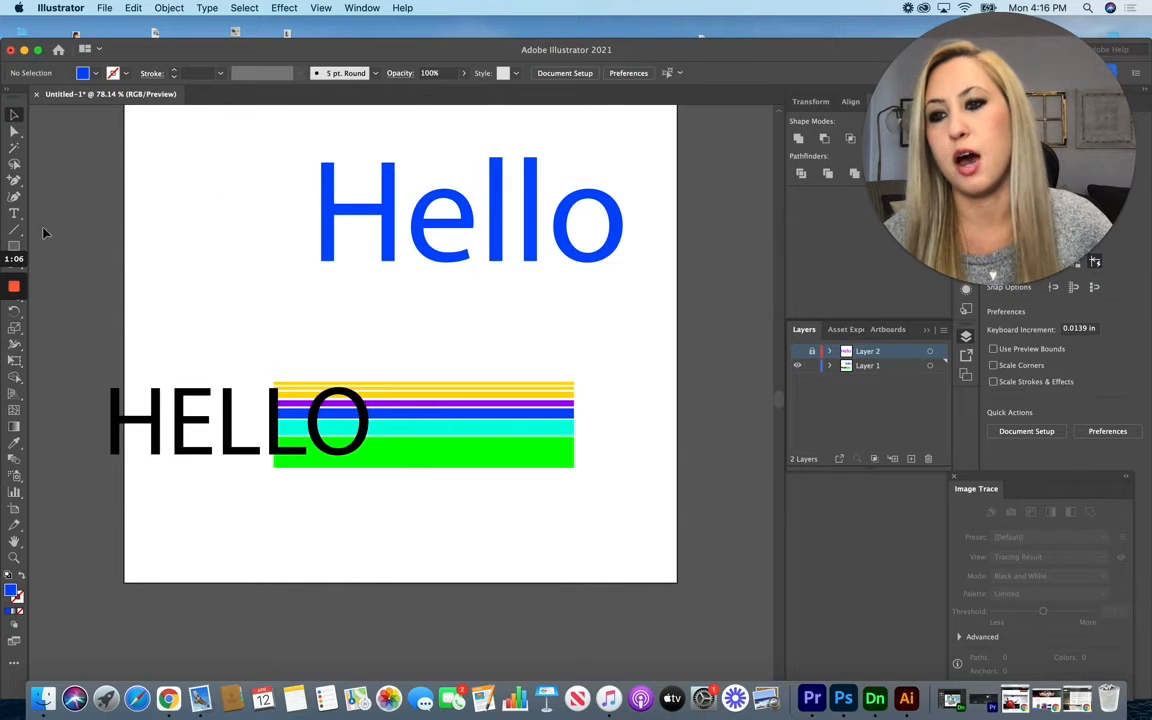
Draw a blue rectangle over the blue Hello text and extend its upper edge to cover the tall letters
left_click(15, 246)
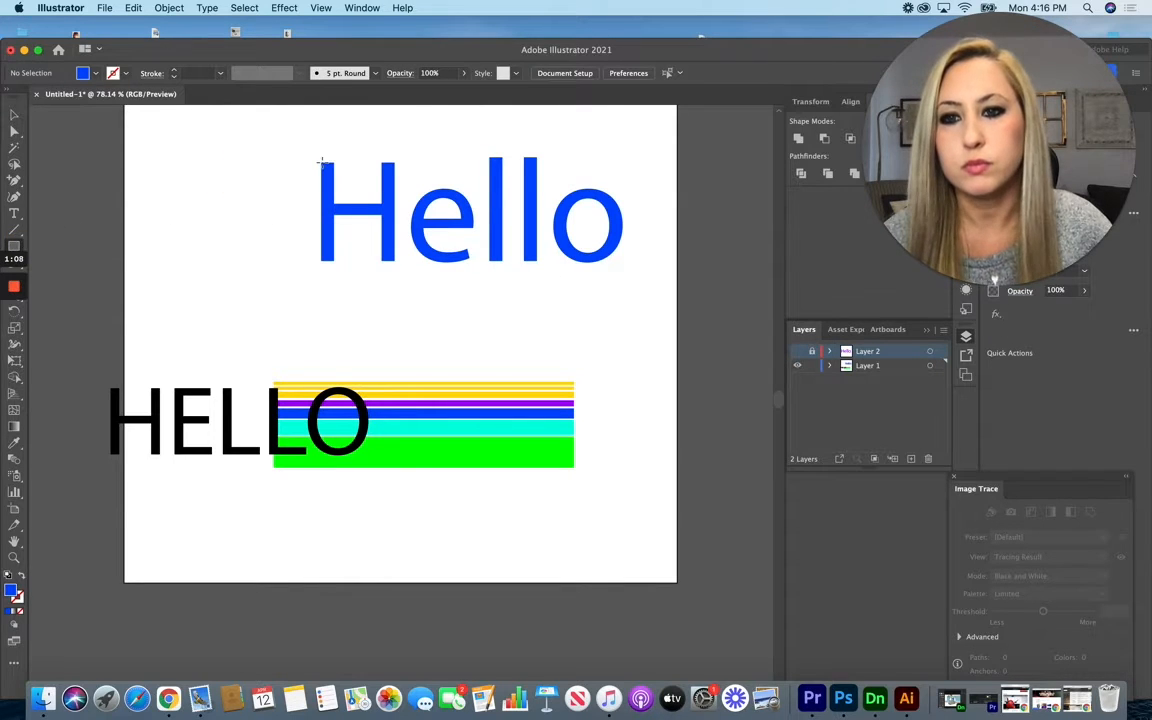
left_click_drag(321, 161, 625, 263)
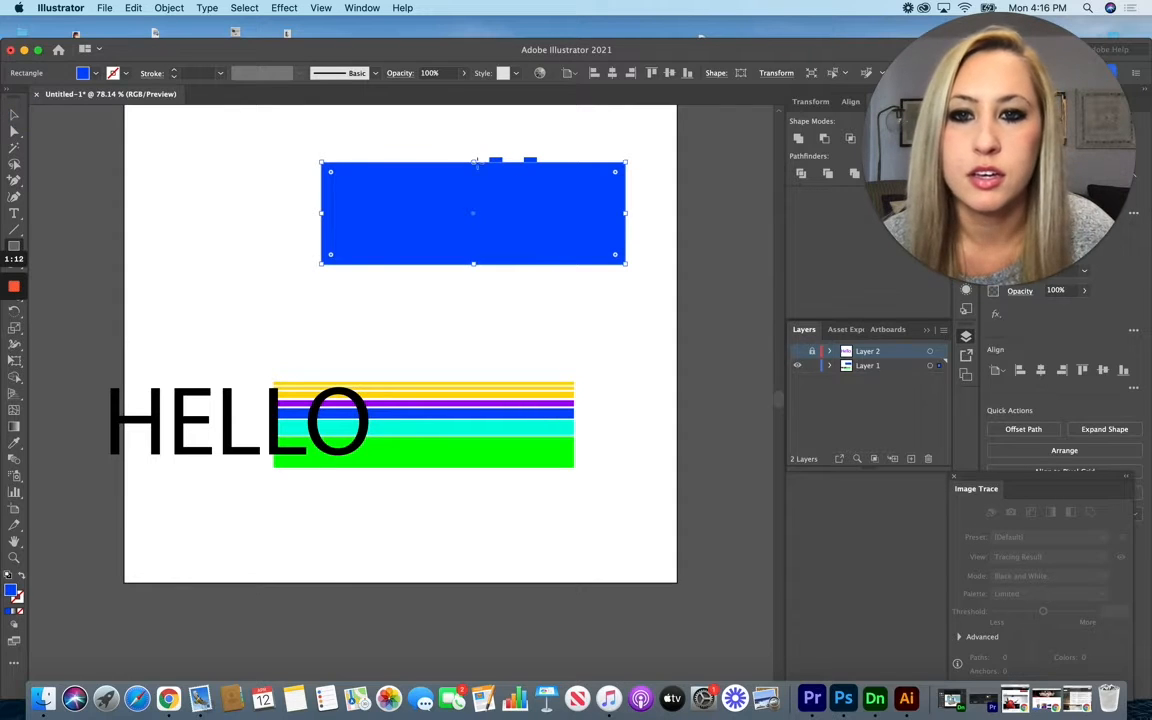
left_click_drag(476, 162, 476, 157)
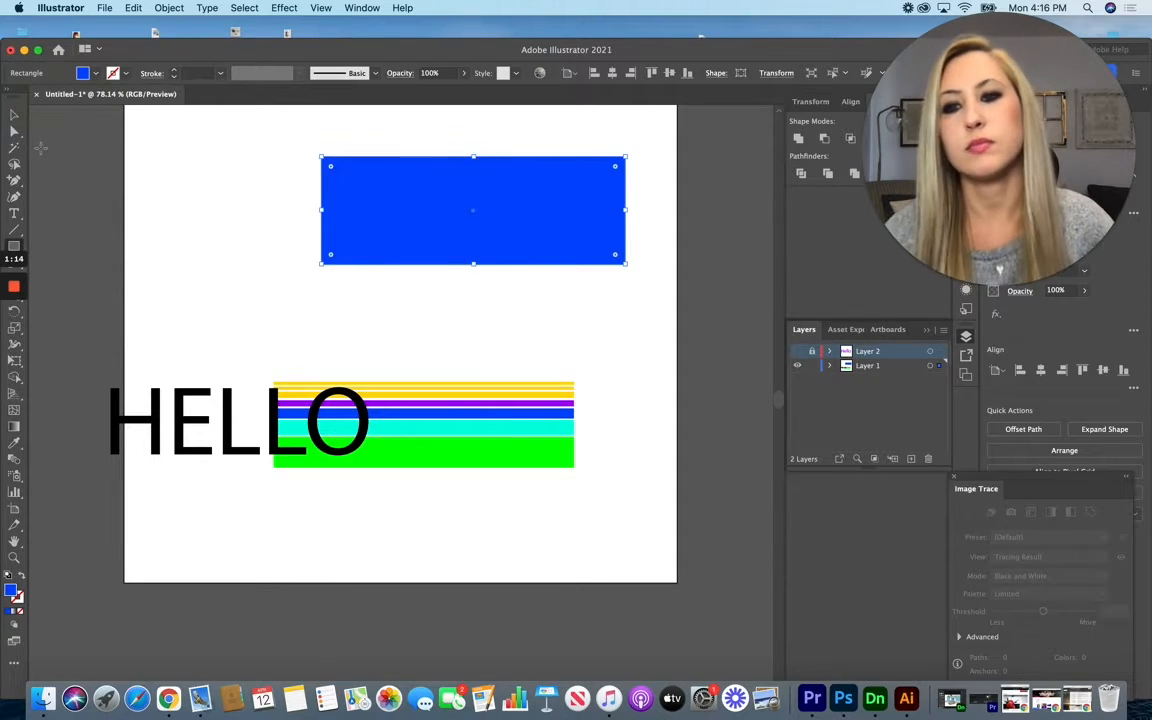
Lower the rectangle's opacity to 31% and deselect it
left_click(463, 74)
left_click_drag(458, 93, 428, 93)
left_click(87, 145)
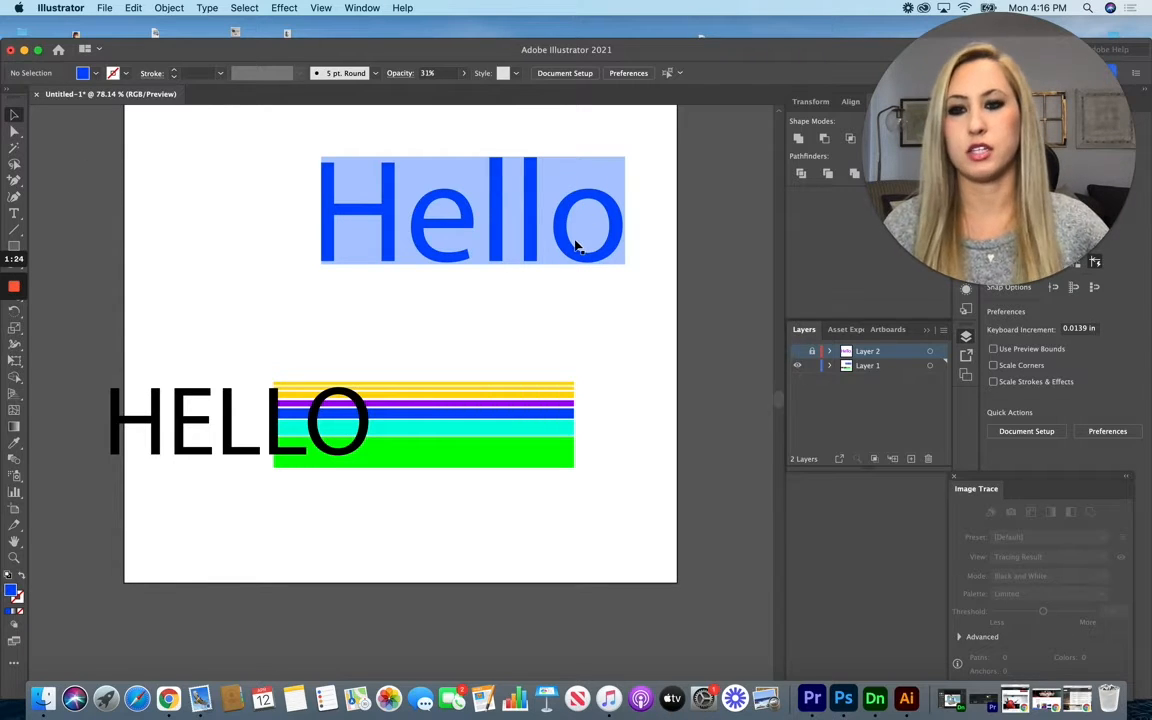
Add an anchor point low on the rectangle's left edge and another high on its right edge
left_click(14, 180)
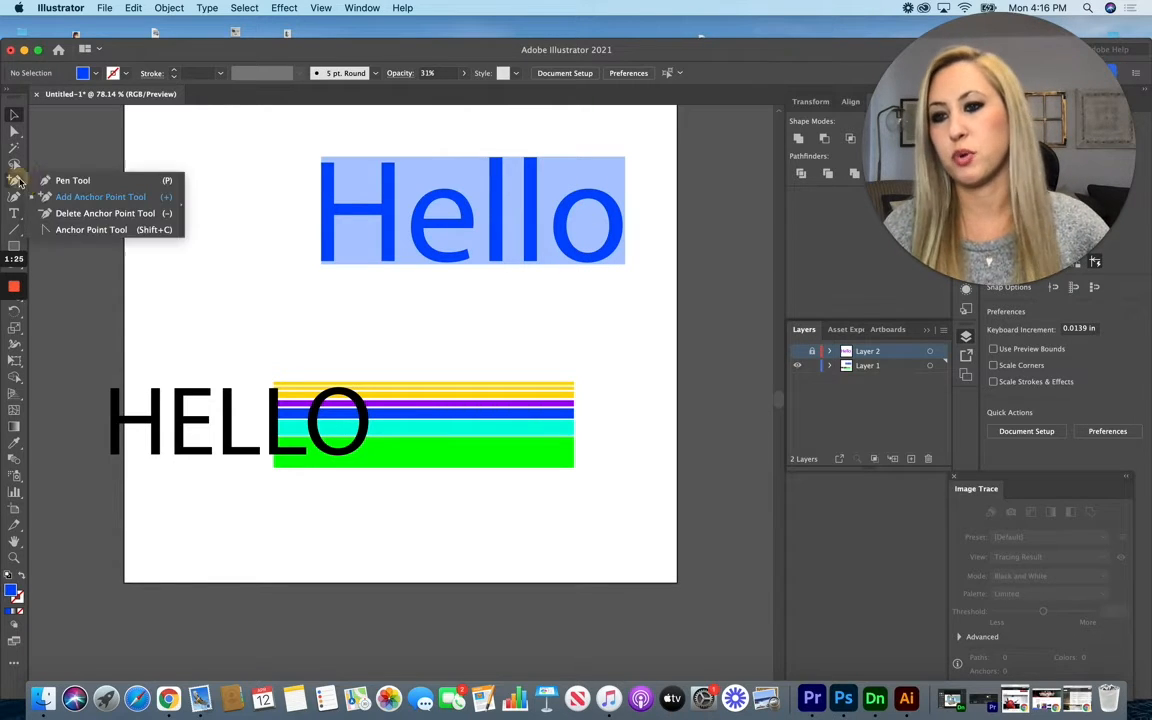
left_click(84, 196)
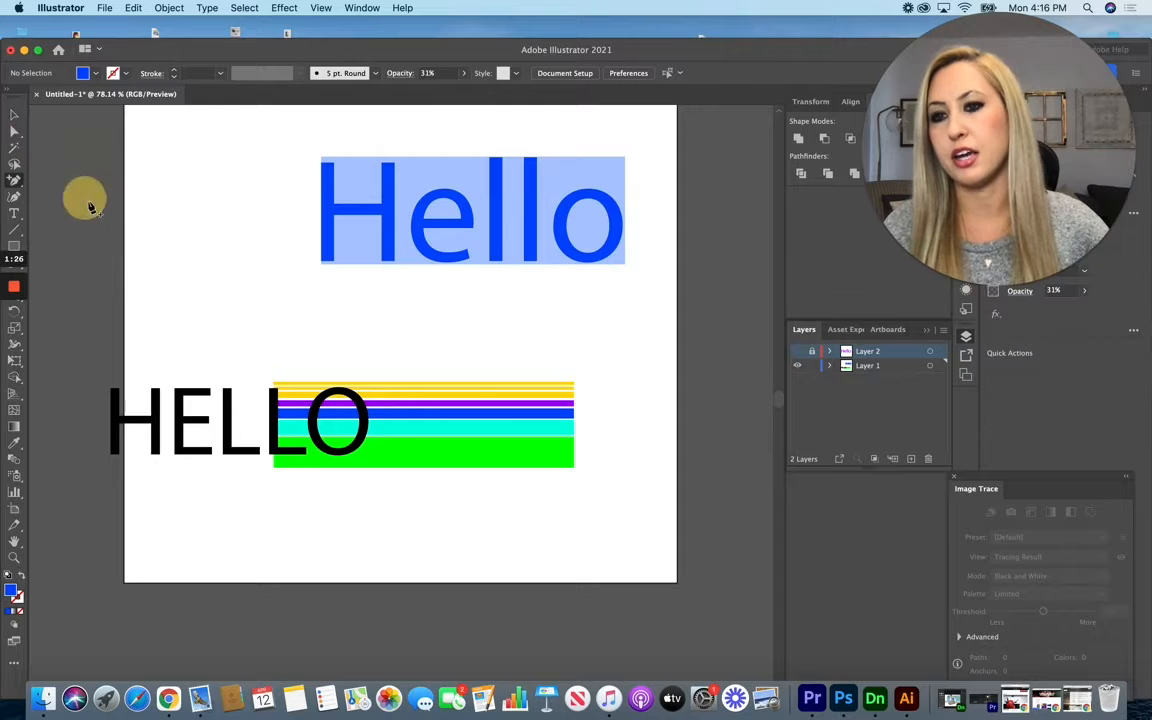
left_click(321, 245)
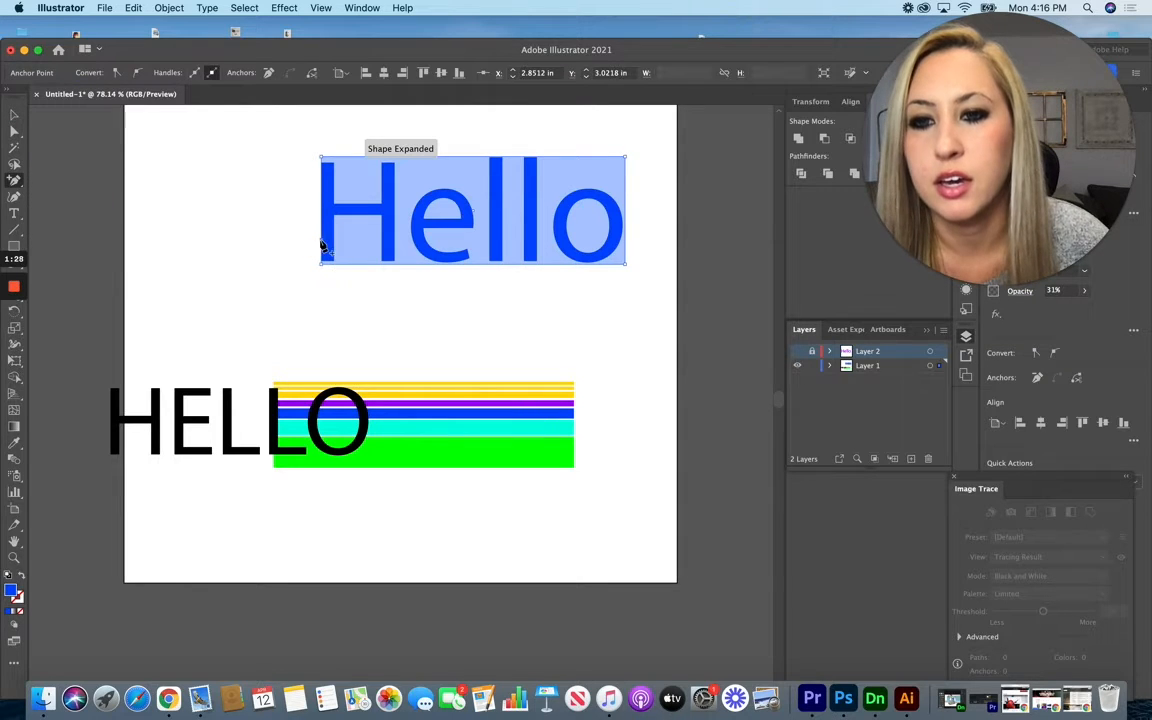
left_click(626, 185)
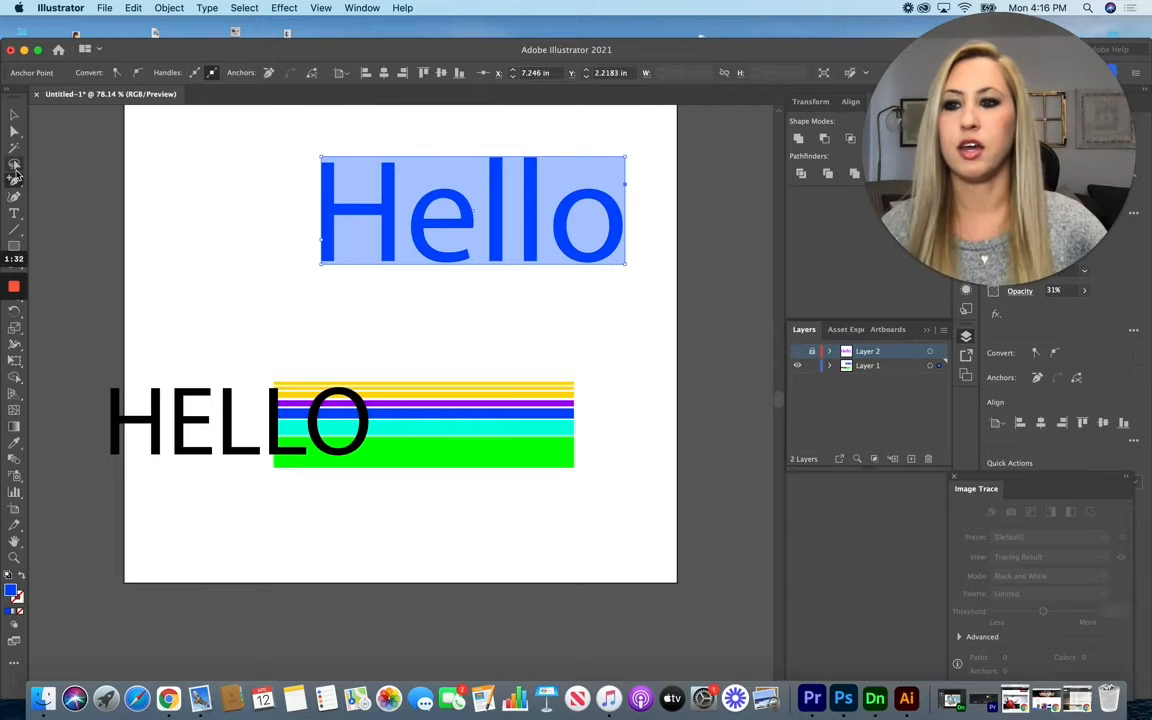
Split the rectangle at the two added anchor points with the Scissors tool and cut out its lower piece
left_click_drag(135, 51, 158, 49)
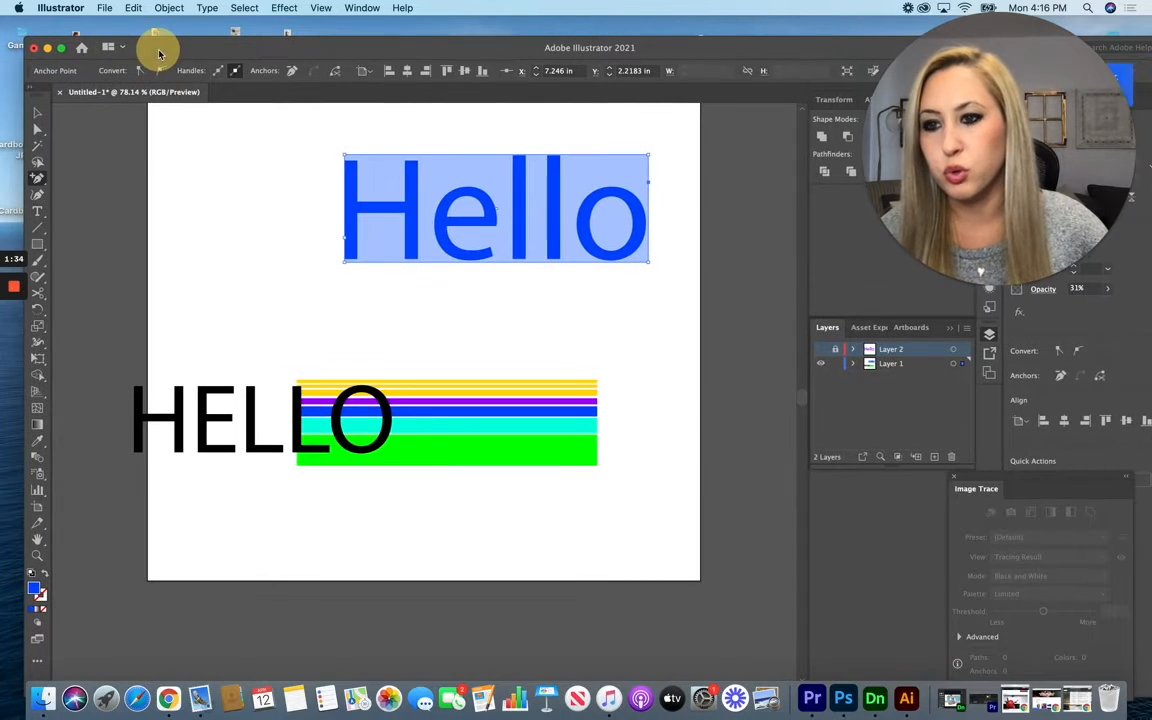
left_click(38, 294)
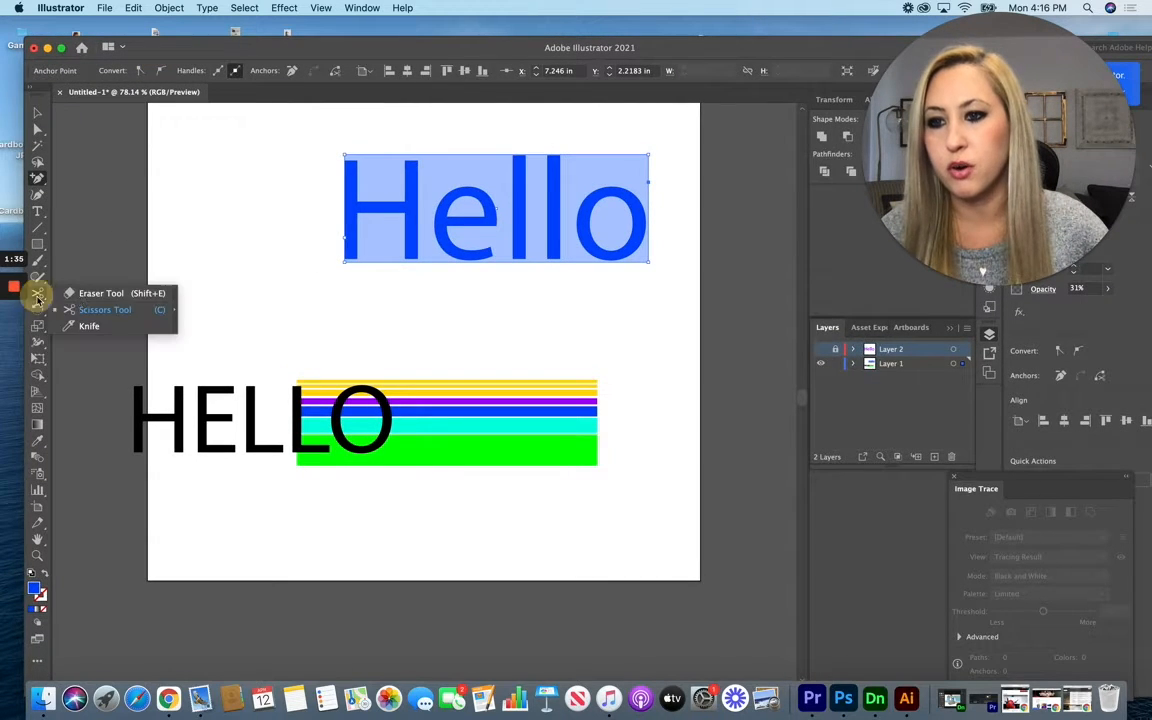
left_click(100, 309)
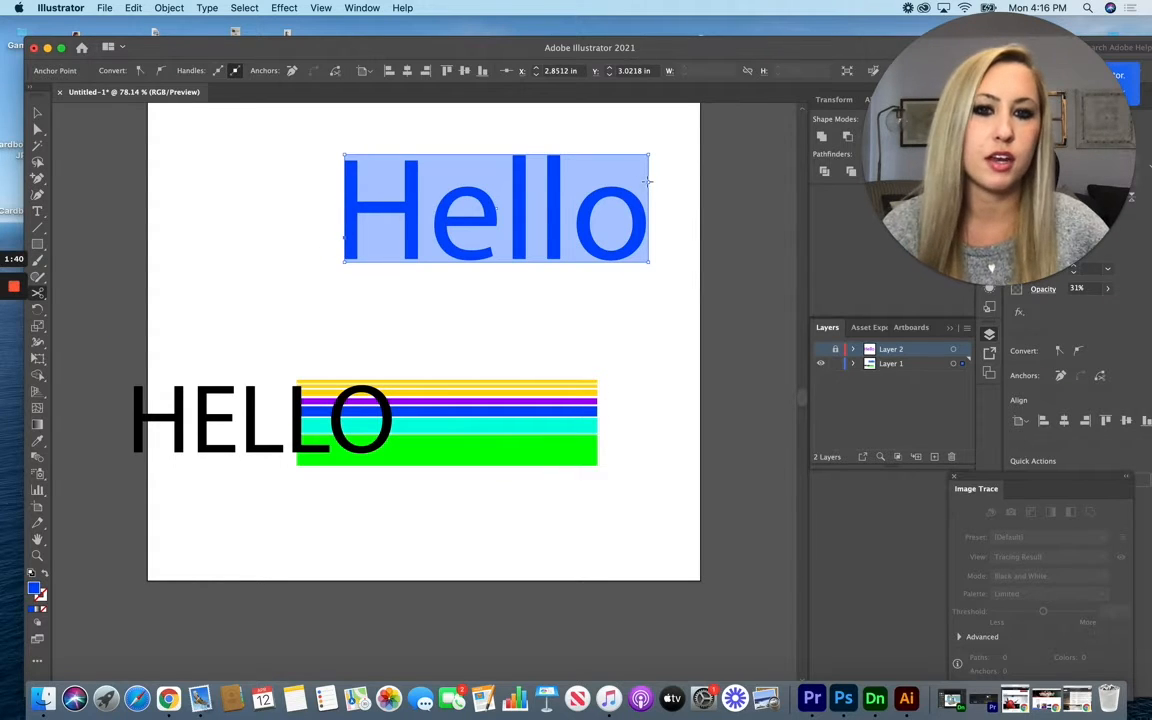
left_click(37, 112)
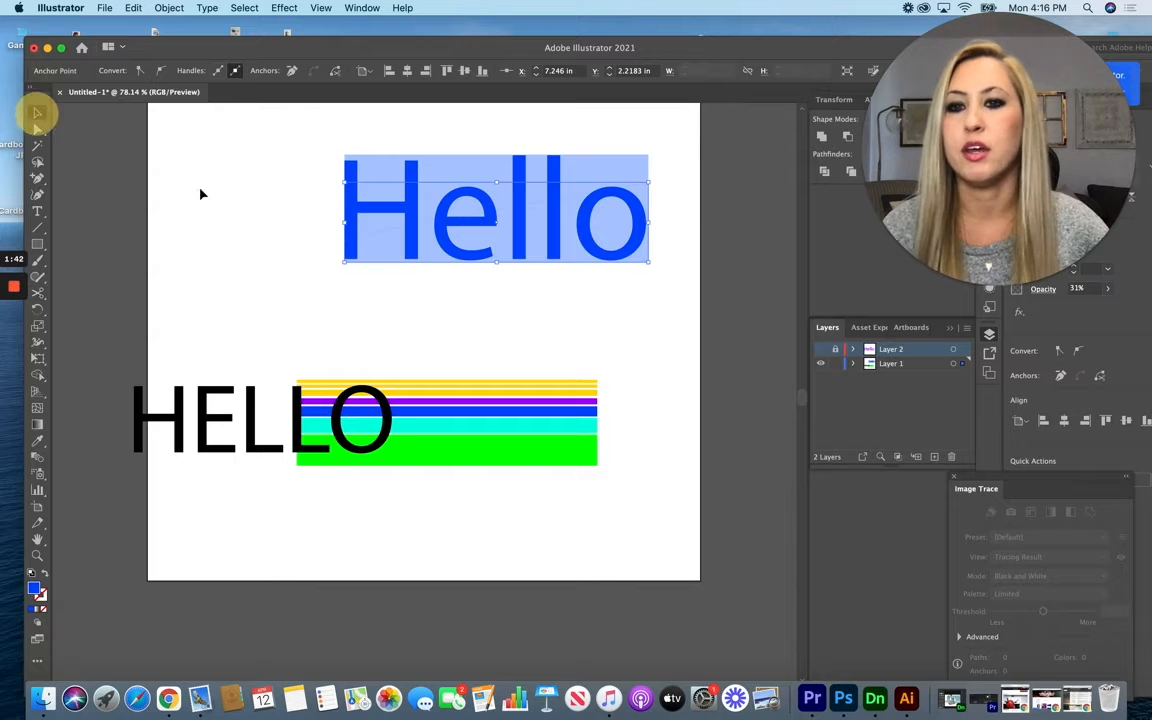
left_click(504, 249)
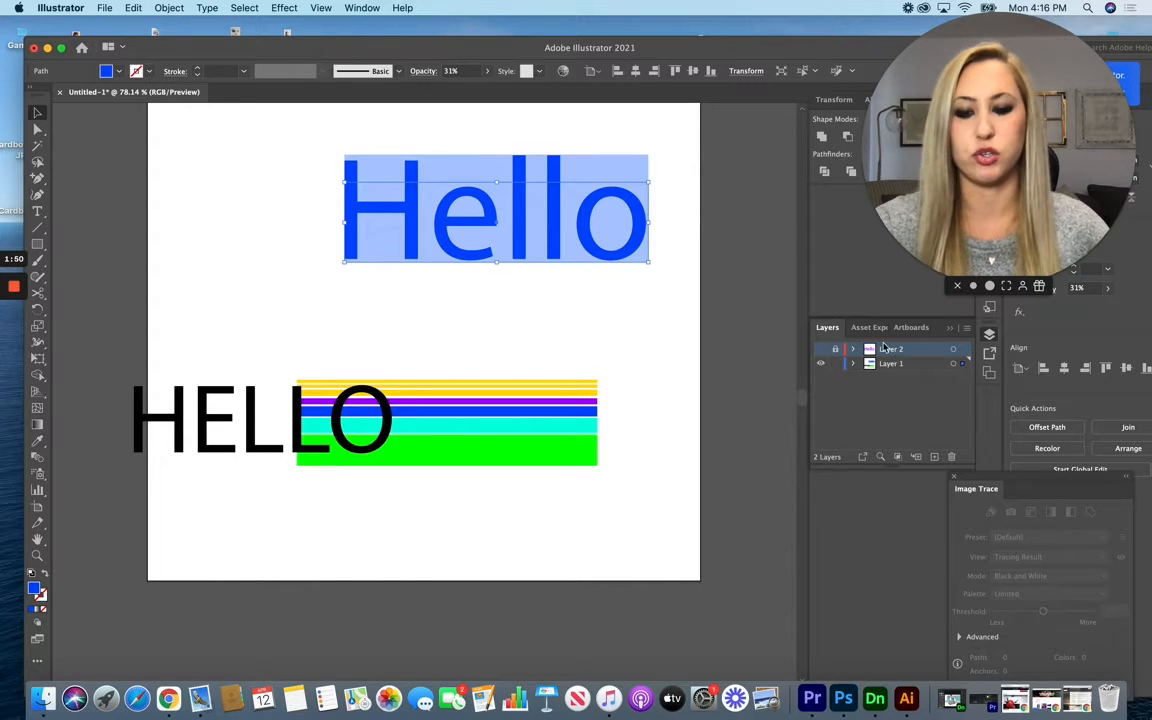
With Layer 2 unlocked, visible and active and Layer 1 locked, paste the lower rectangle piece in place on Layer 2
left_click(836, 349)
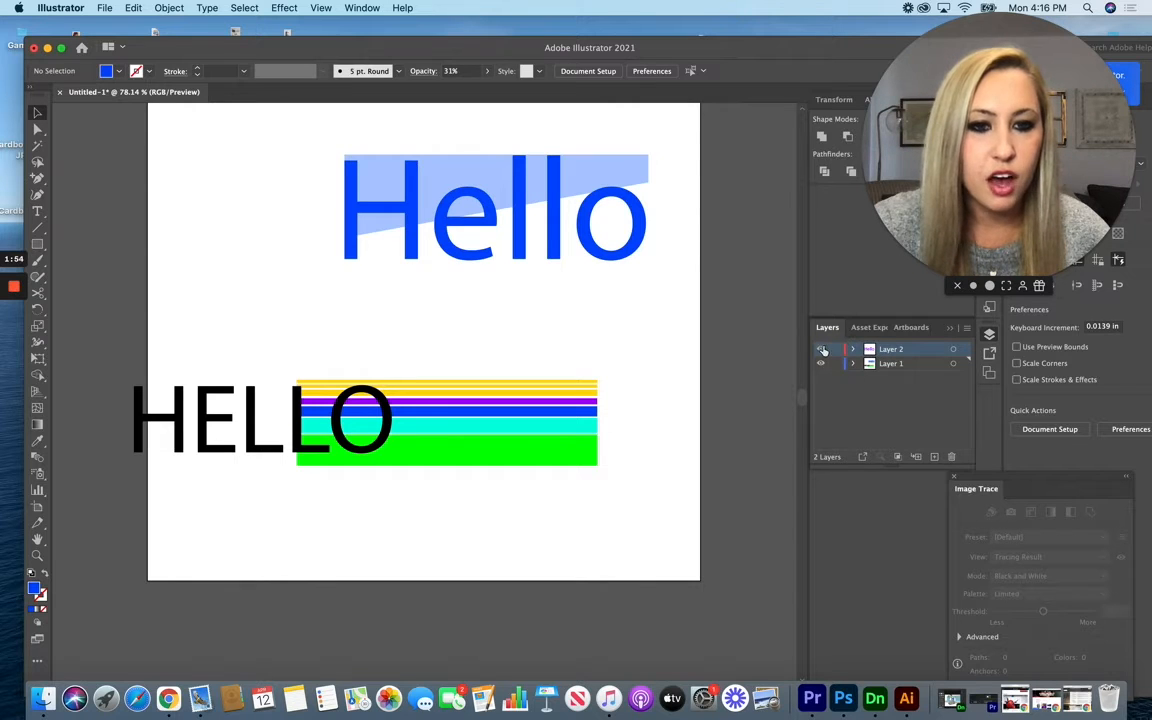
left_click(821, 349)
left_click(887, 349)
left_click(835, 363)
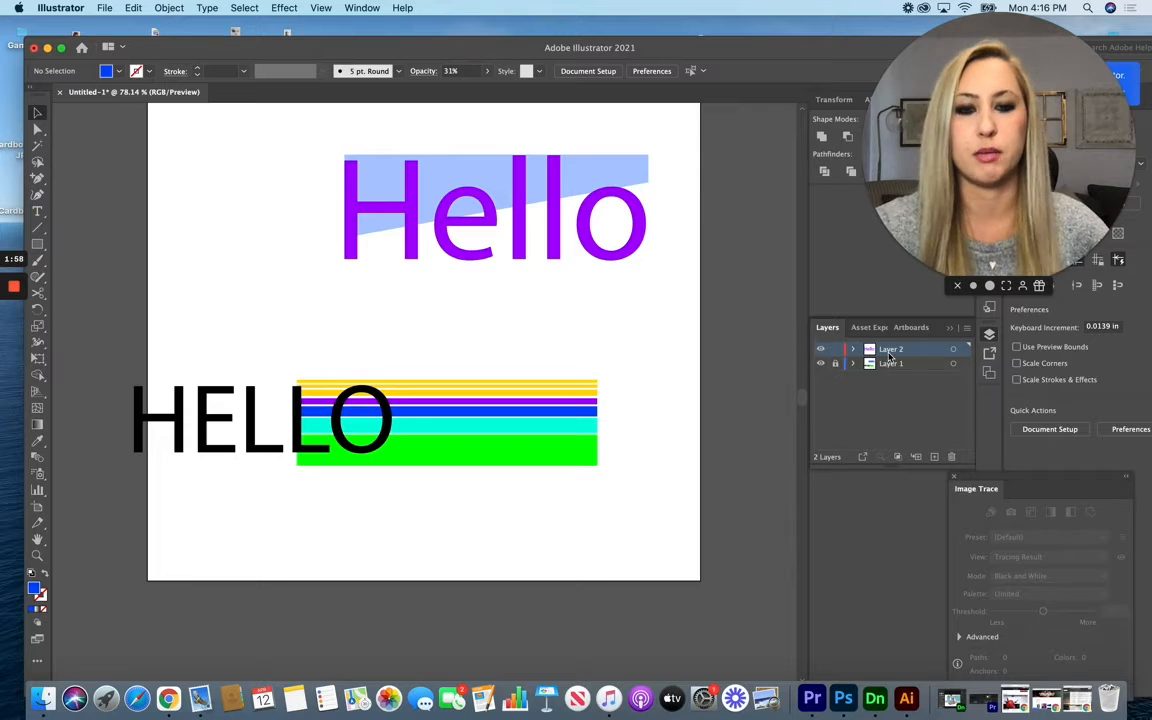
left_click(133, 8)
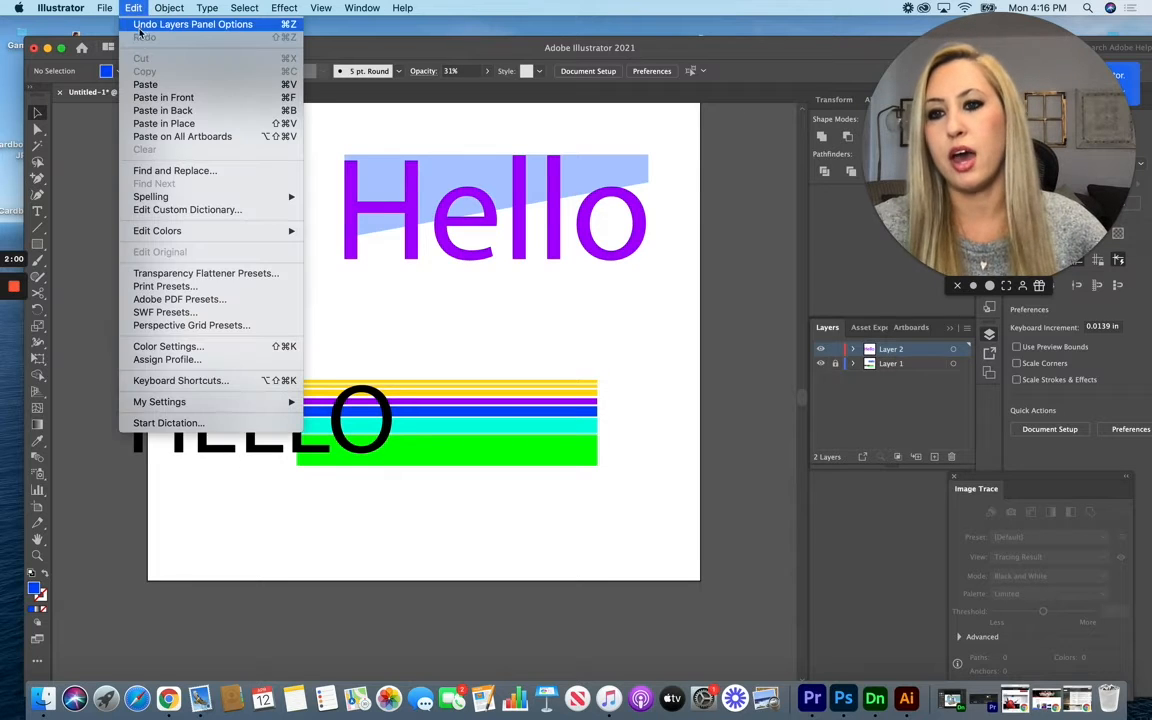
left_click(170, 126)
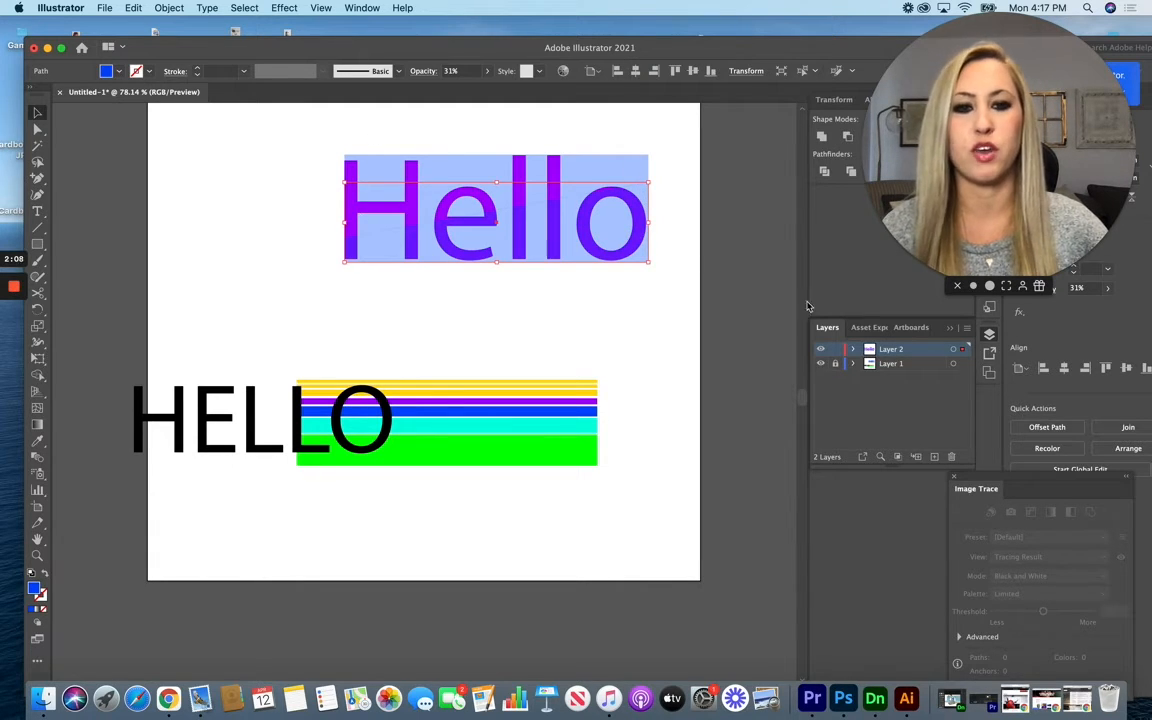
Hide and lock Layer 2, then unlock Layer 1 and make it the active layer
left_click(821, 349)
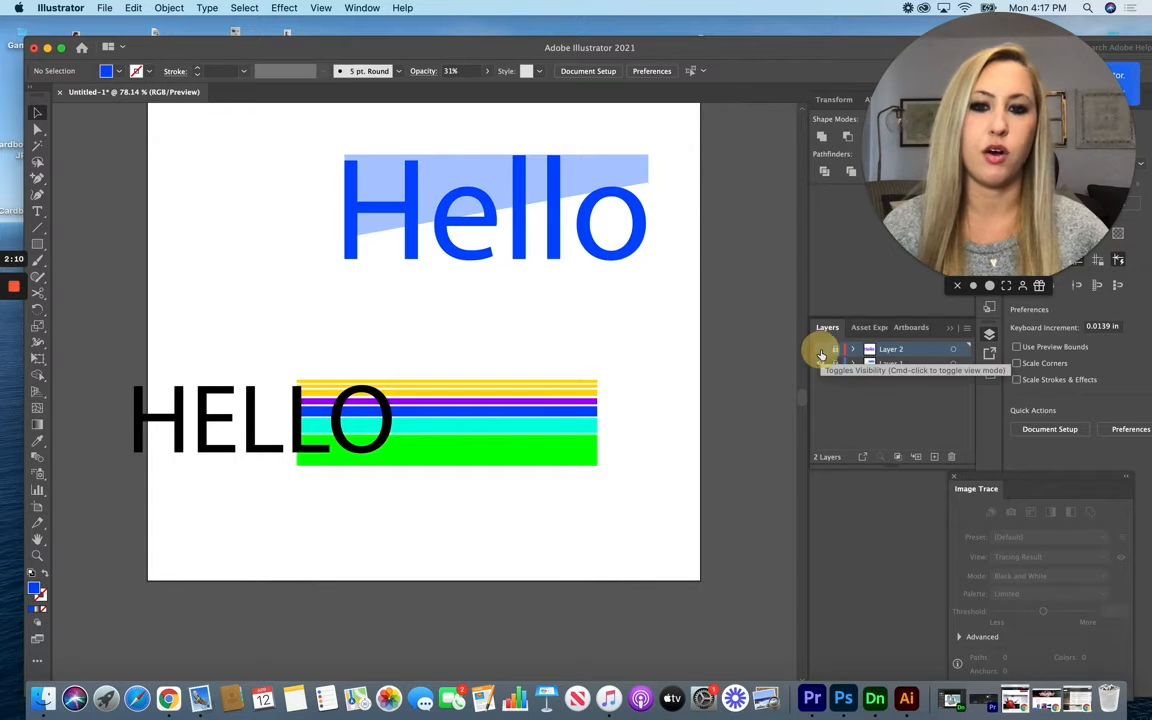
left_click(835, 363)
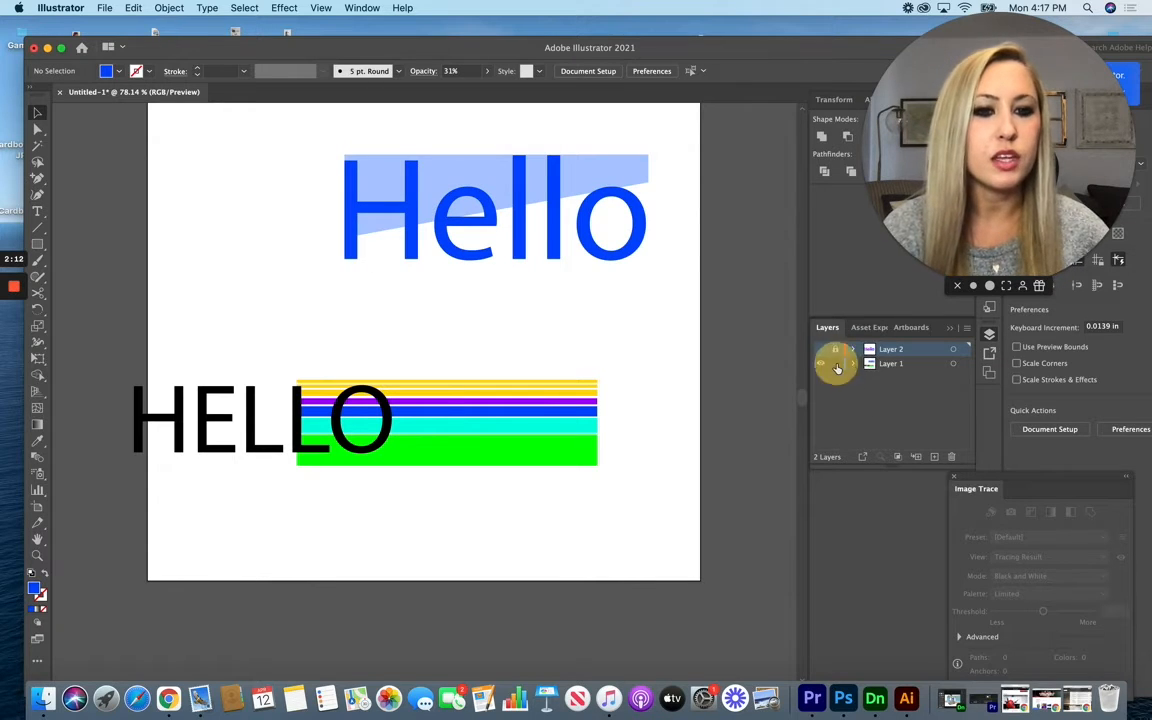
left_click(890, 364)
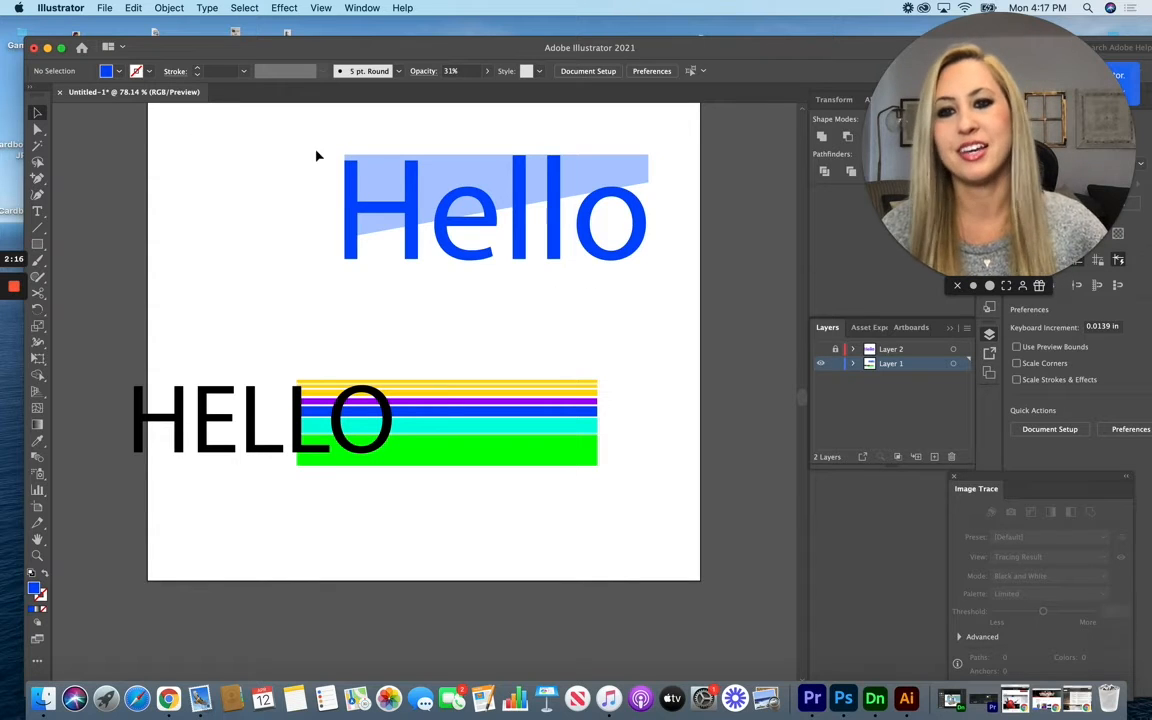
Make a clipping mask on Layer 1 from the blue Hello text and the upper rectangle piece
left_click_drag(316, 156, 620, 292)
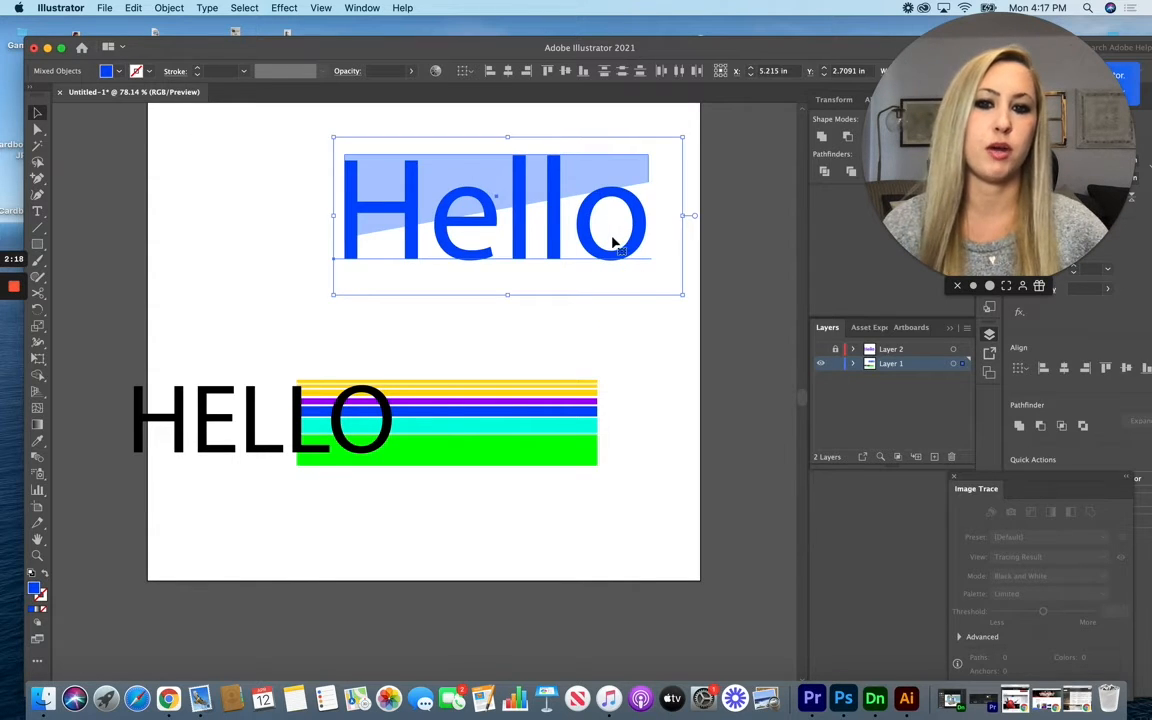
right_click(490, 206)
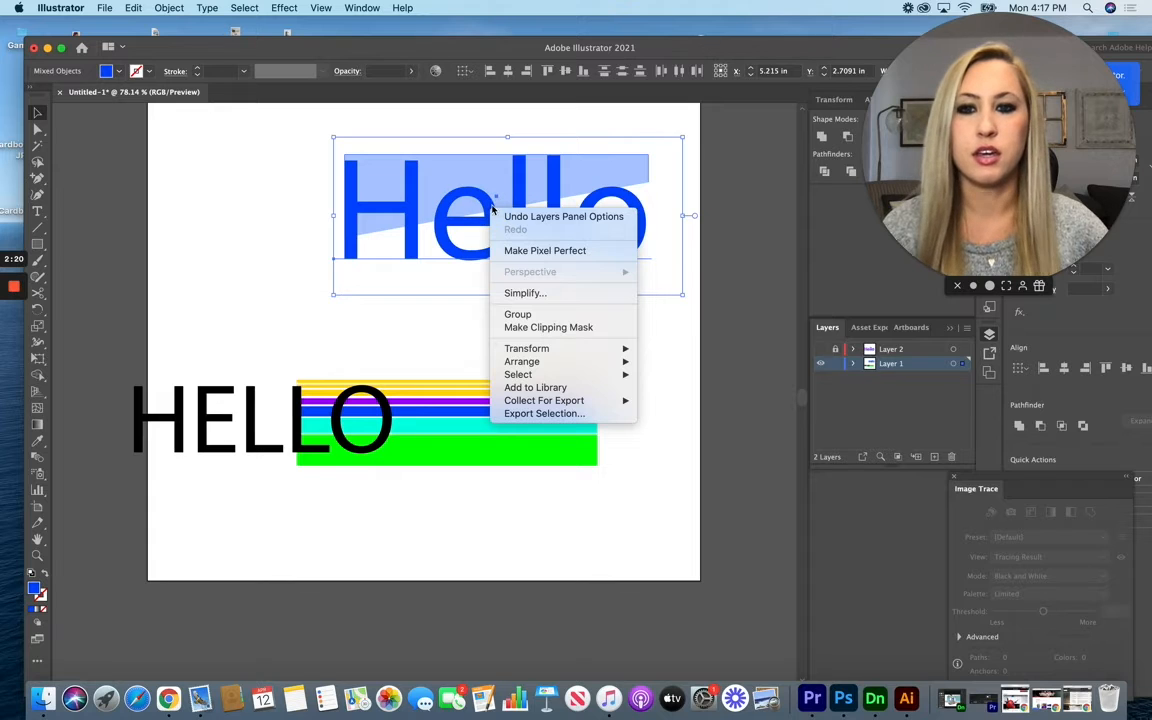
left_click(560, 327)
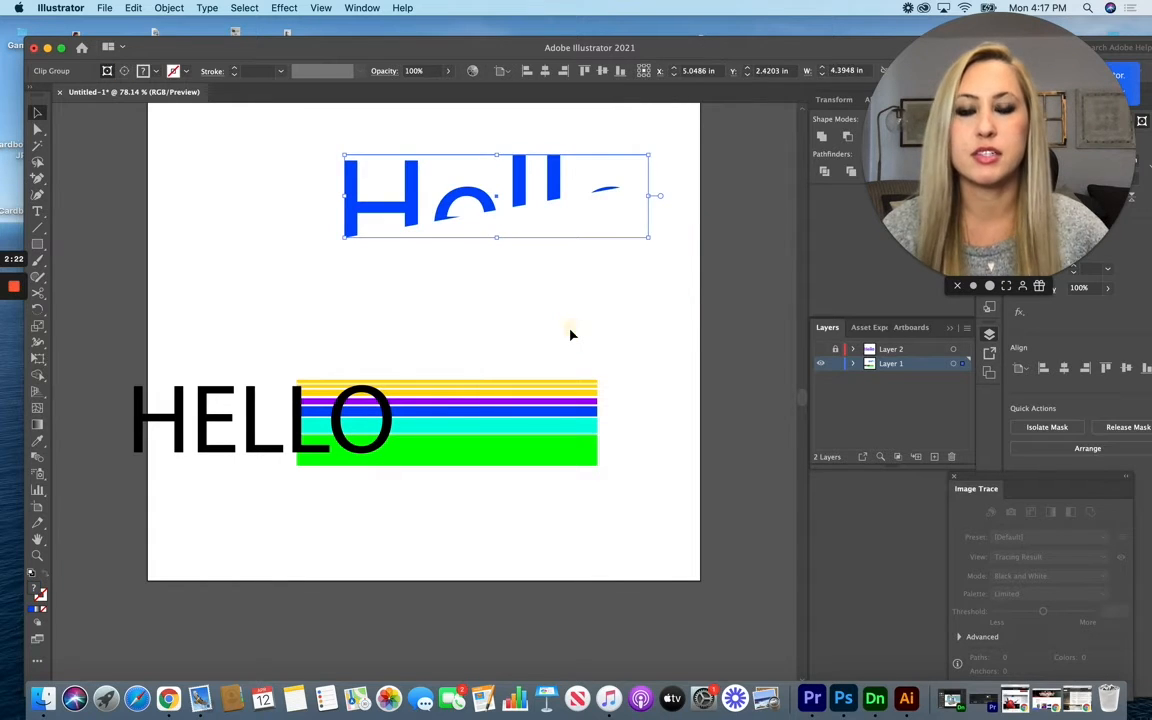
left_click(689, 388)
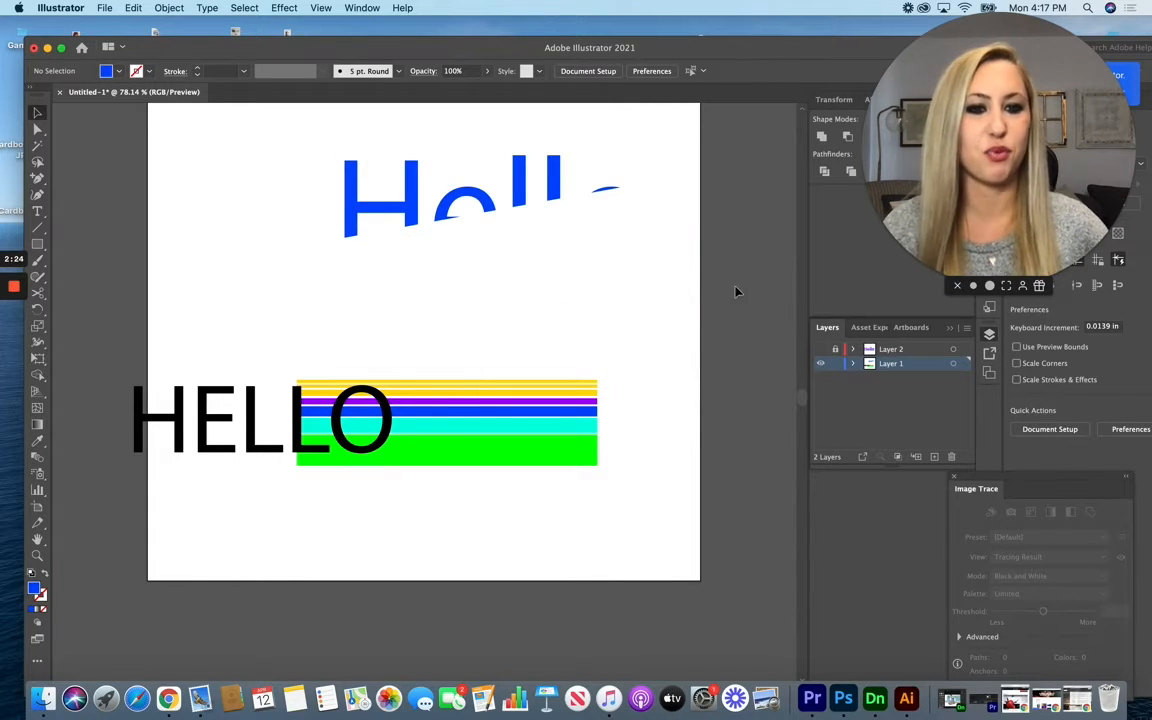
Show and unlock Layer 2, lock Layer 1, and make a clipping mask from the purple Hello text and the lower rectangle piece
left_click(821, 349)
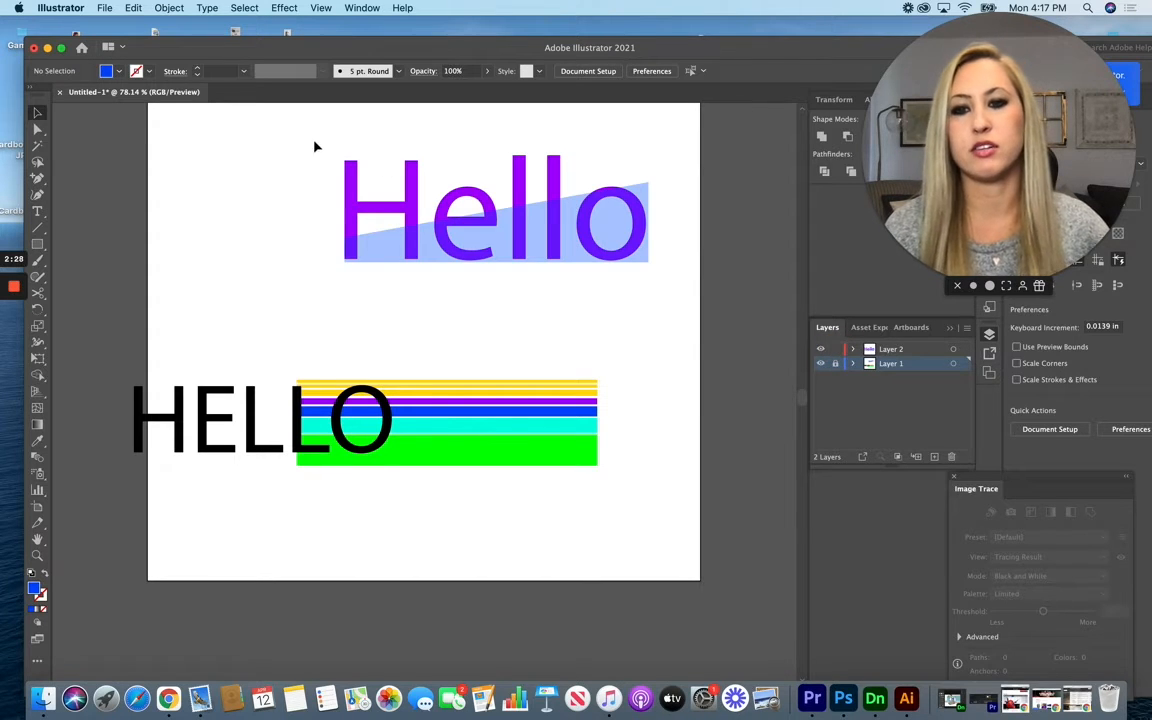
left_click_drag(314, 147, 604, 290)
right_click(557, 233)
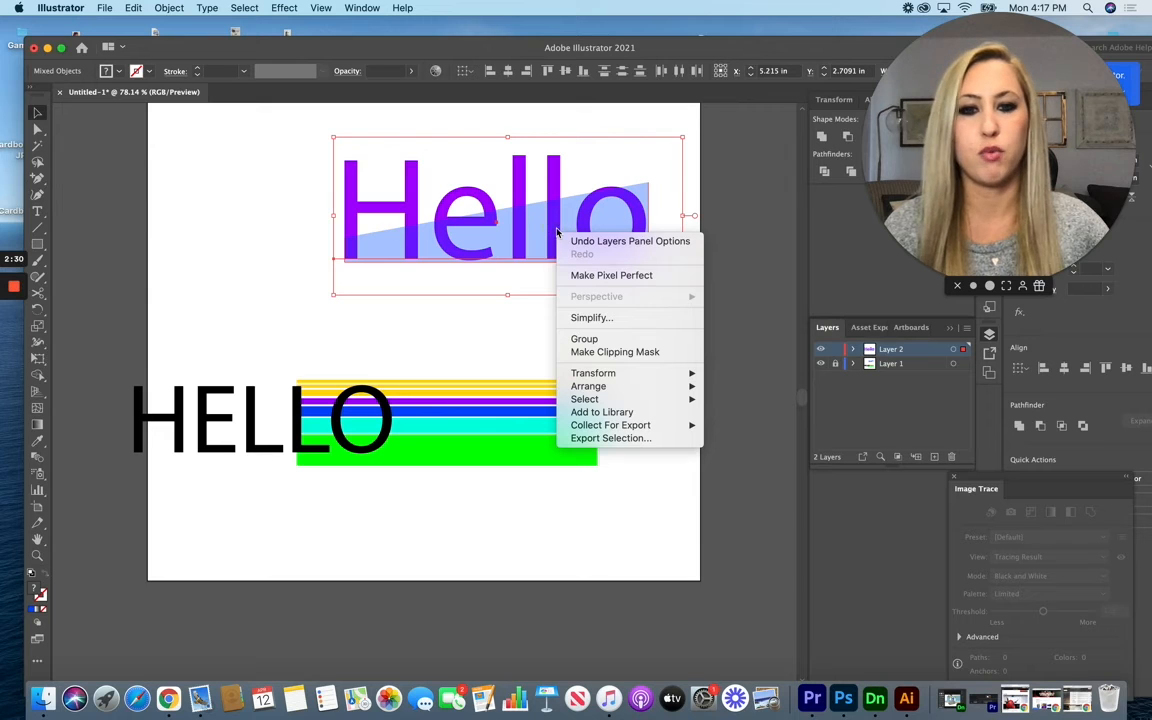
left_click(631, 353)
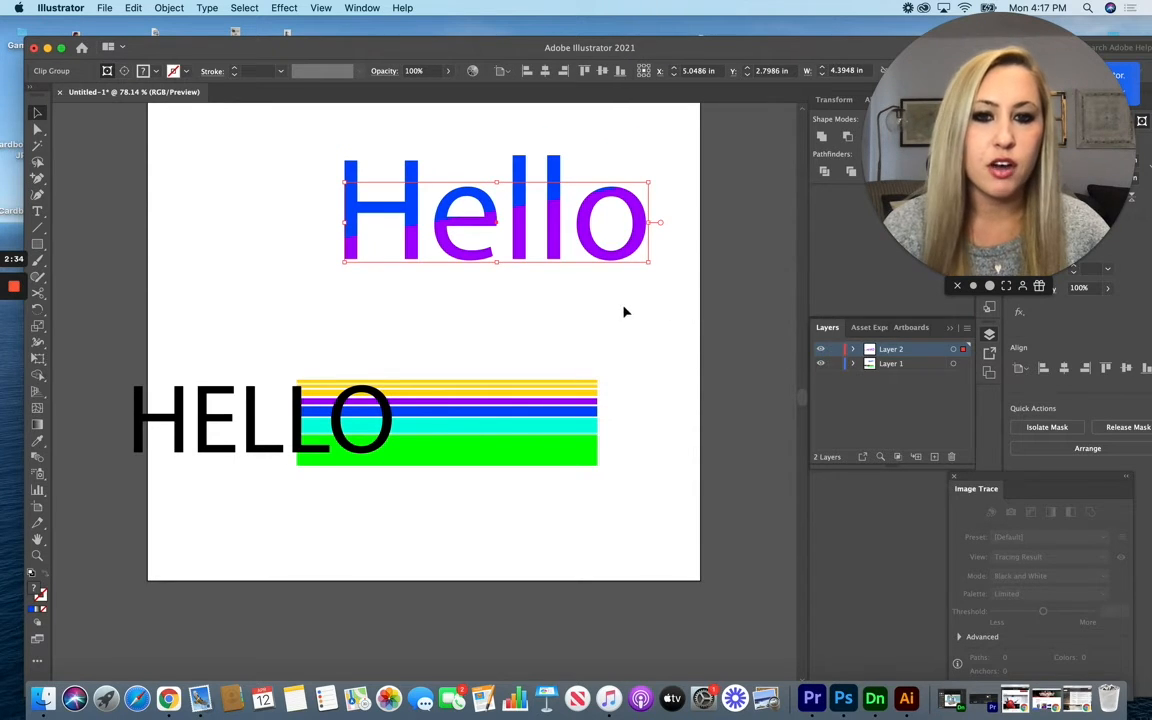
left_click(657, 327)
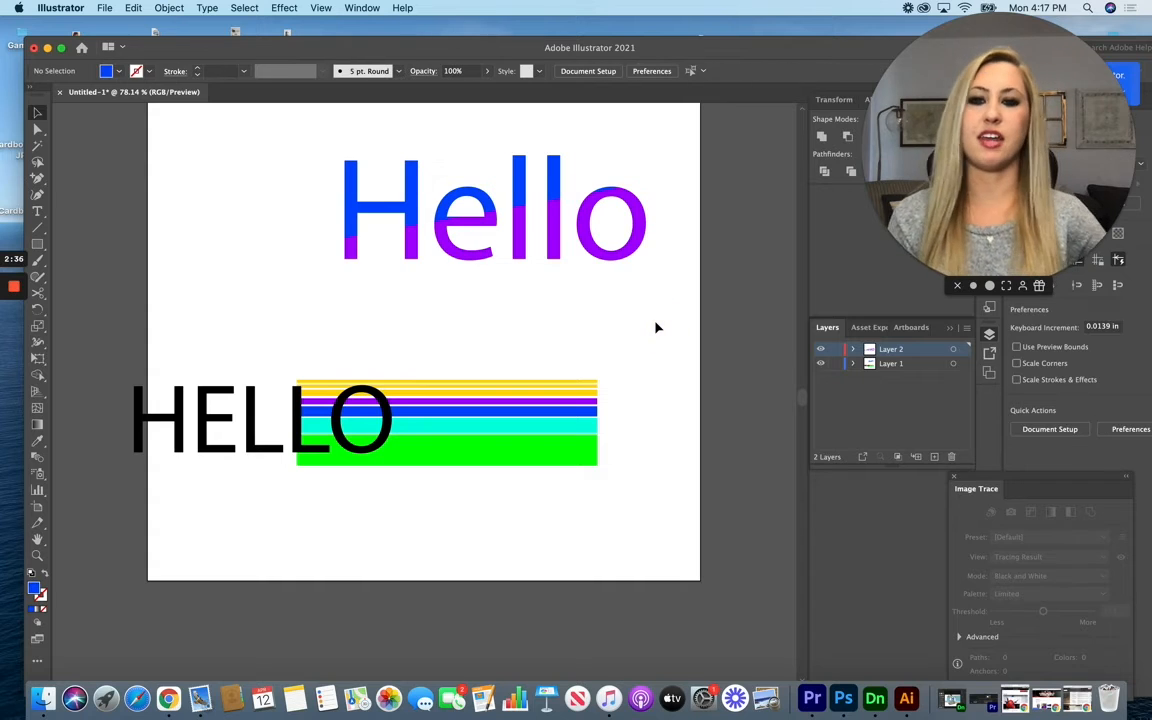
Nudge the purple lower half of Hello down to open a thin diagonal gap beneath the blue half
left_click(553, 246)
key("Down")
key("Down")
key("Down")
key("Down")
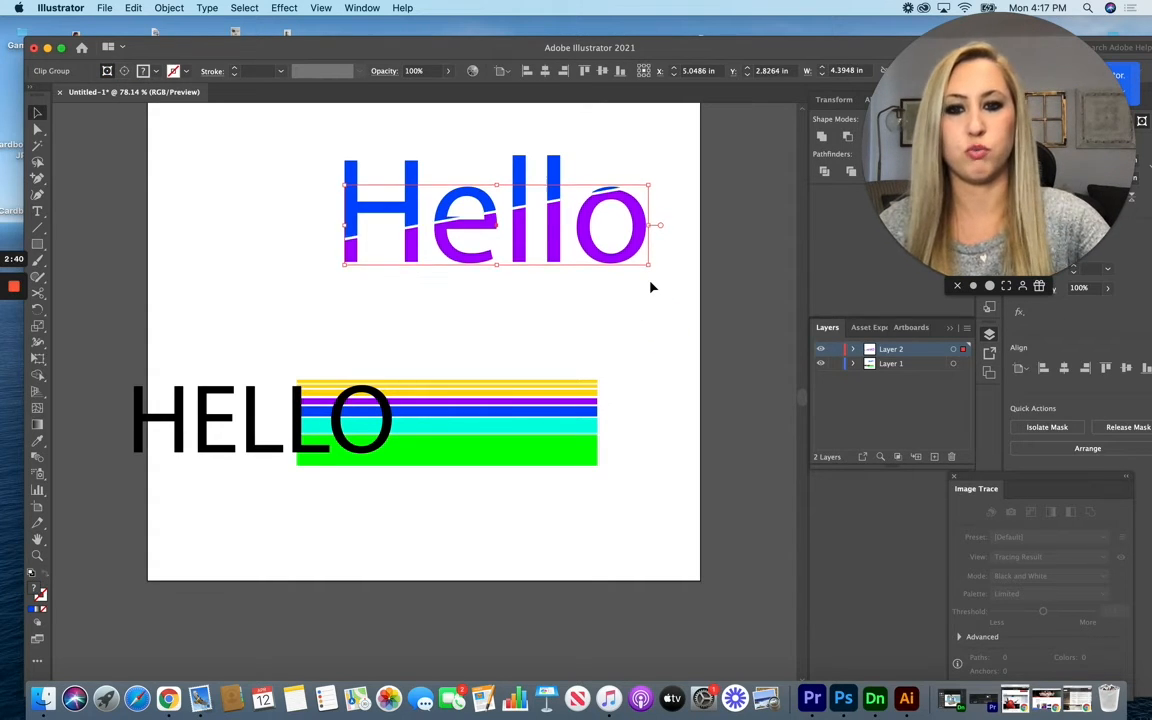
key("Up")
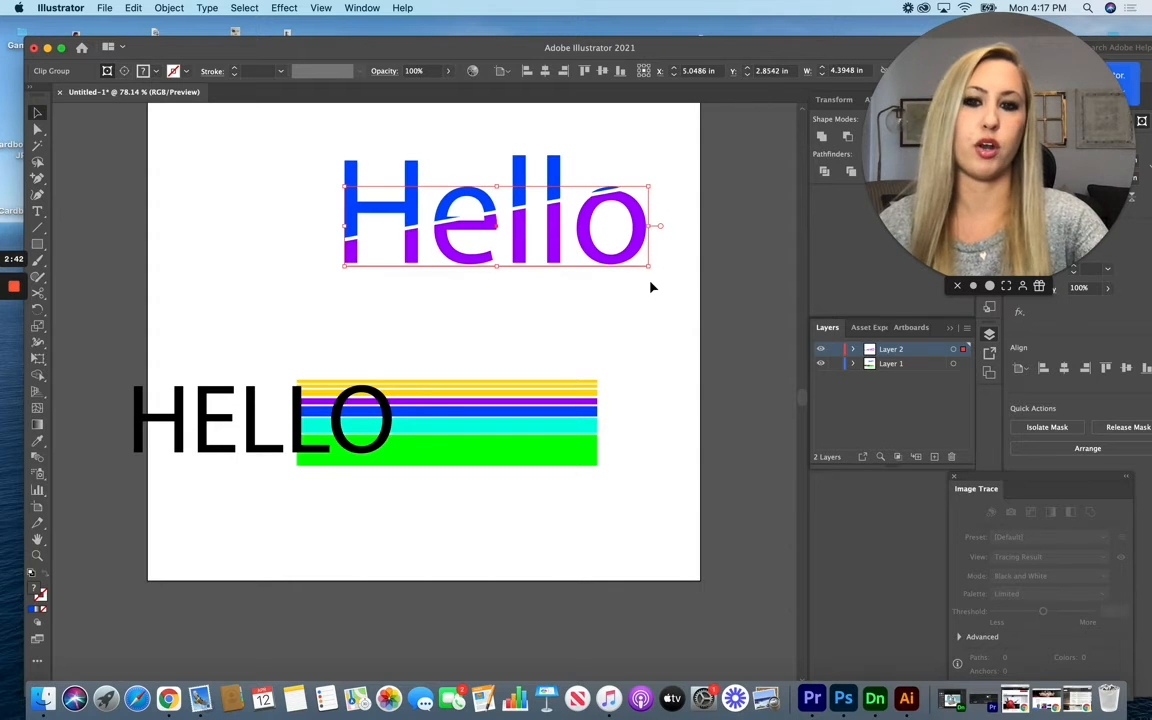
Nudge the purple lower half of Hello right and up to X 5.1458 in and Y 2.7847 in, offsetting it from the blue half
key("Right")
key("Right")
key("Right")
key("Right")
key("Right")
key("Right")
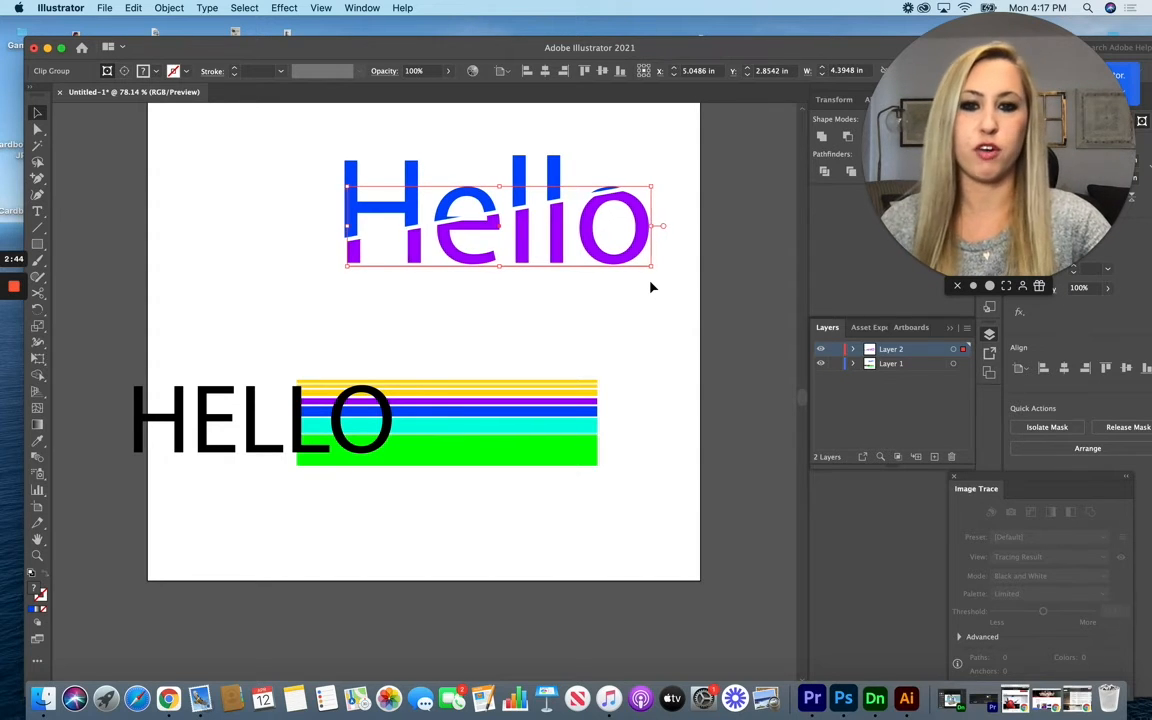
key("Up")
key("Up")
key("Up")
key("Up")
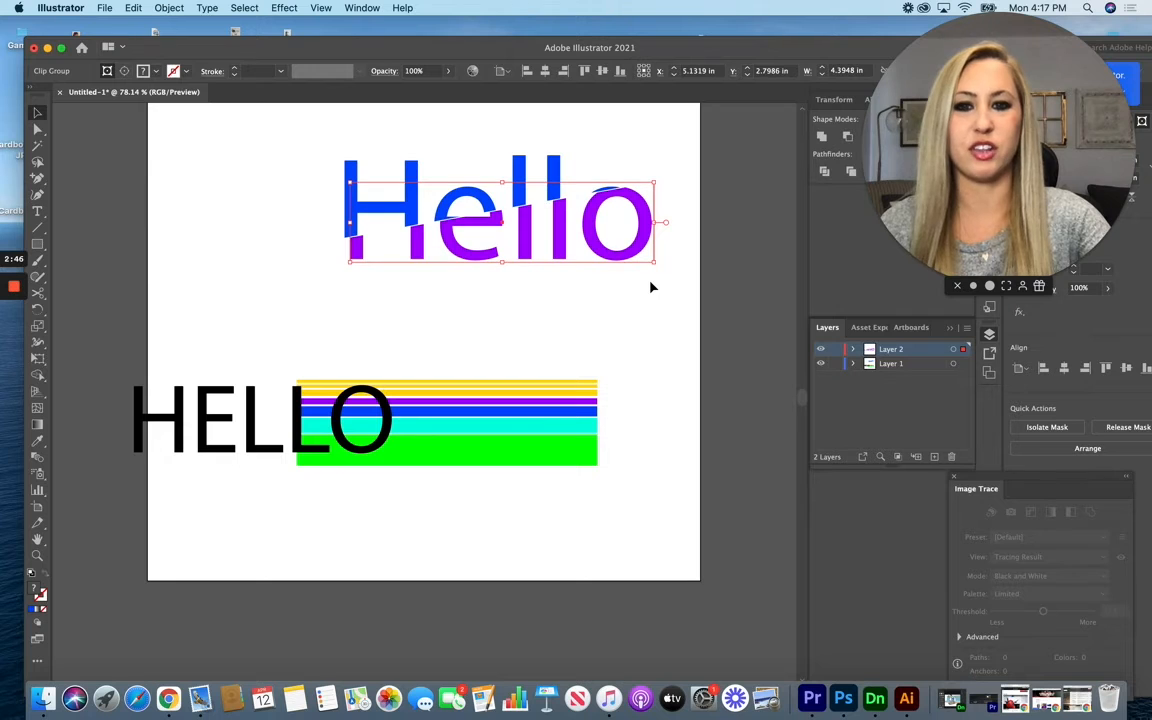
key("Right")
key("Left")
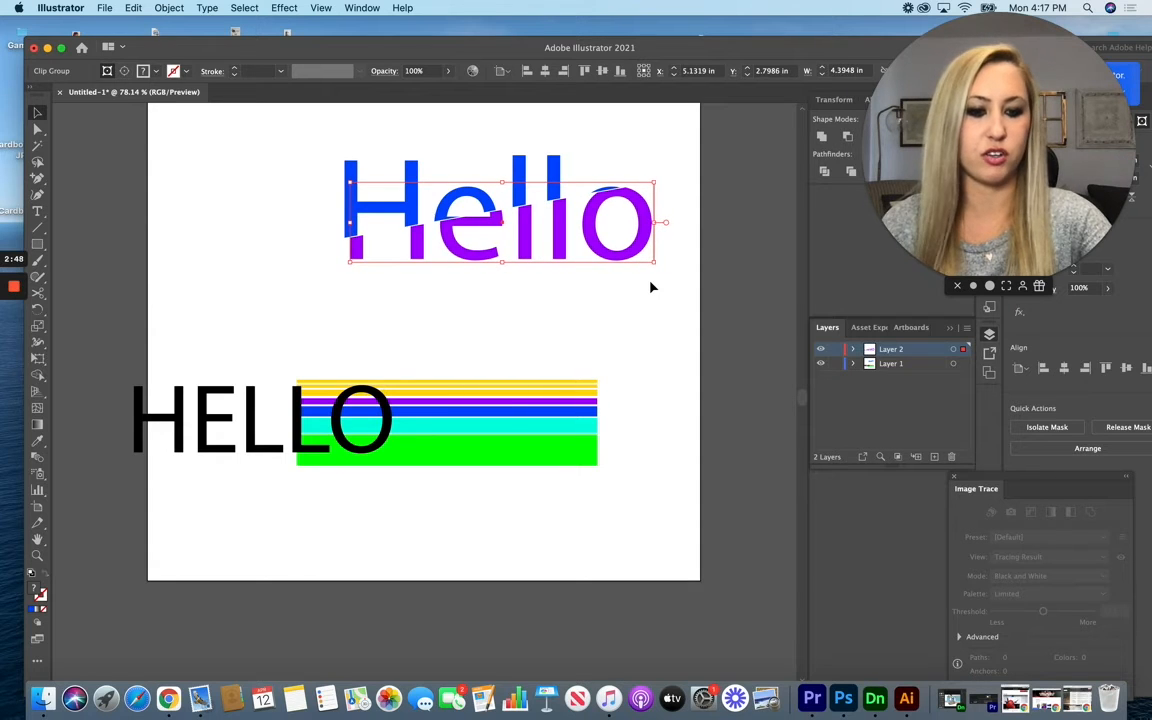
key("Up")
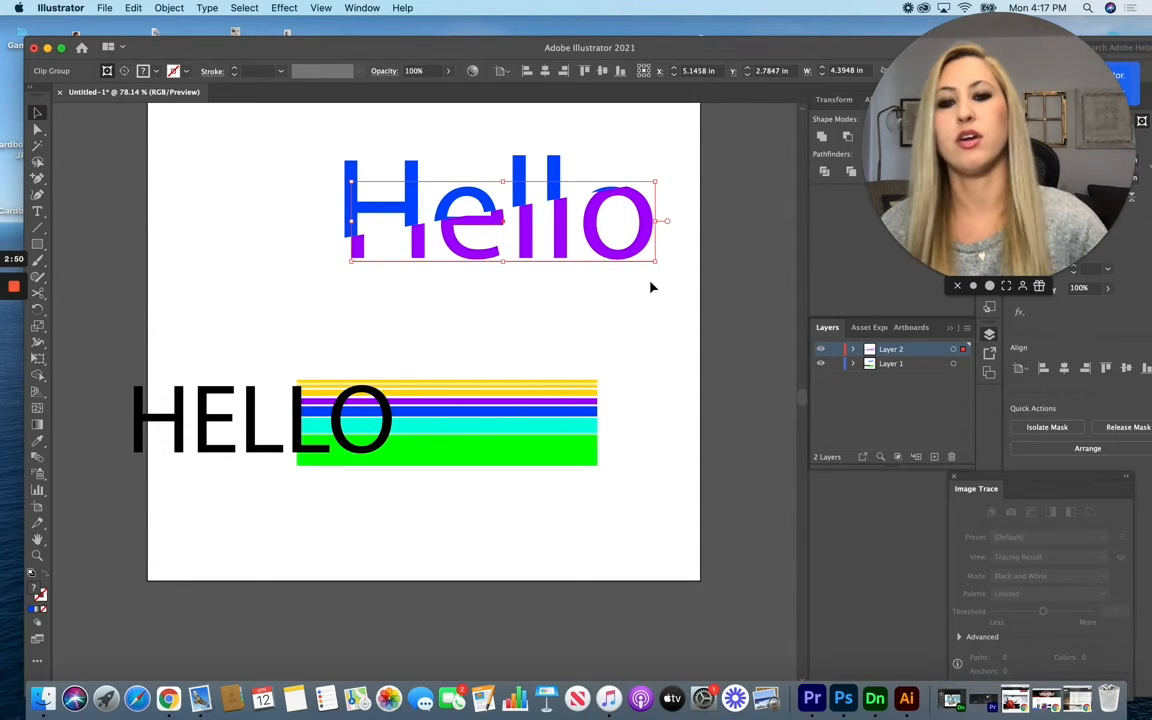
left_click(498, 325)
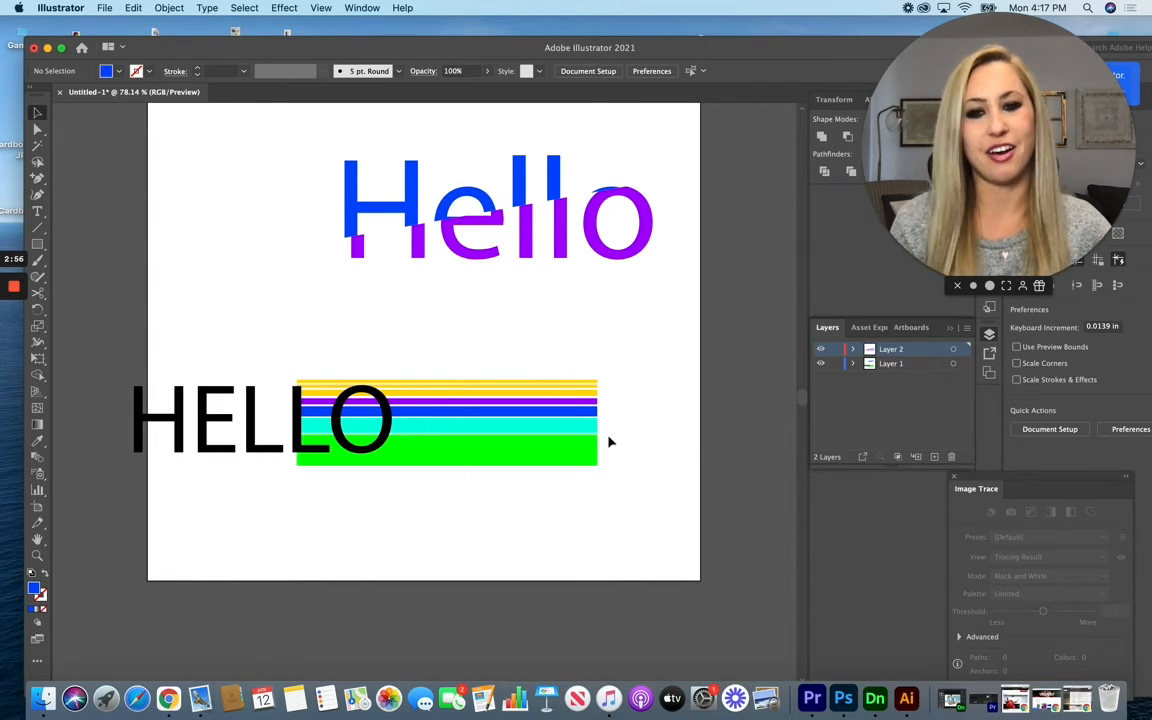
Move the black HELLO text partly off the colored stripes and select the green and turquoise stripes in turn to inspect them
left_click_drag(243, 410, 196, 415)
left_click(548, 455)
left_click(552, 428)
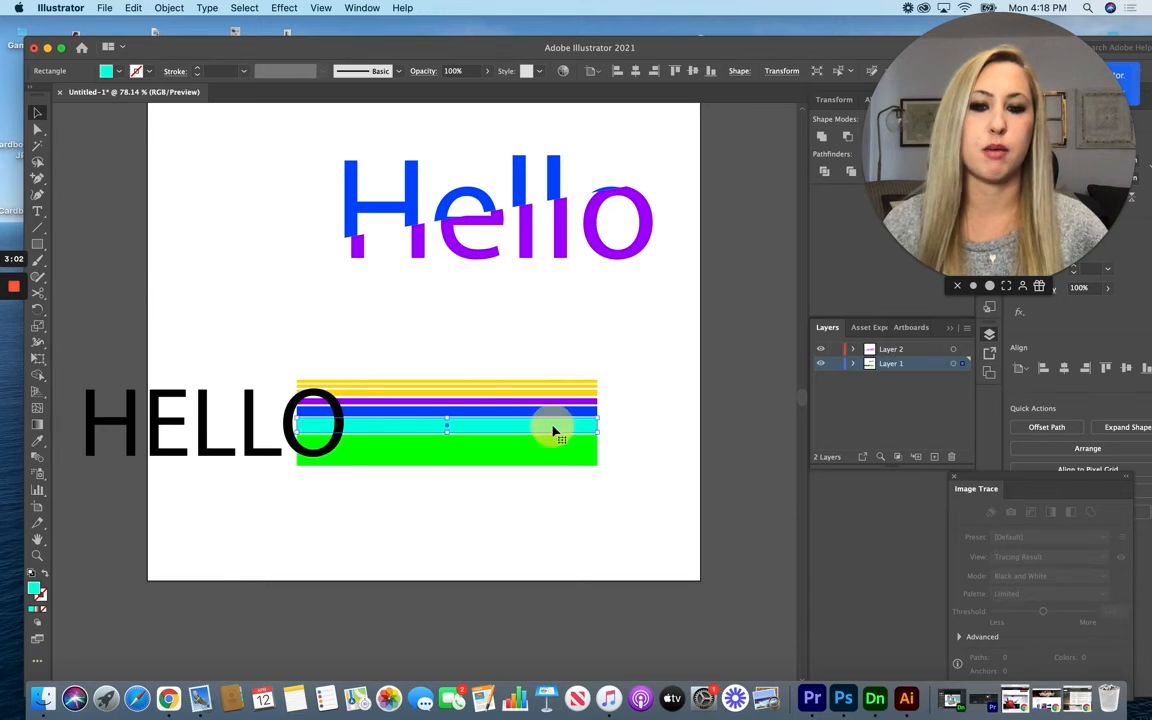
left_click_drag(37, 244, 92, 246)
left_click(243, 354)
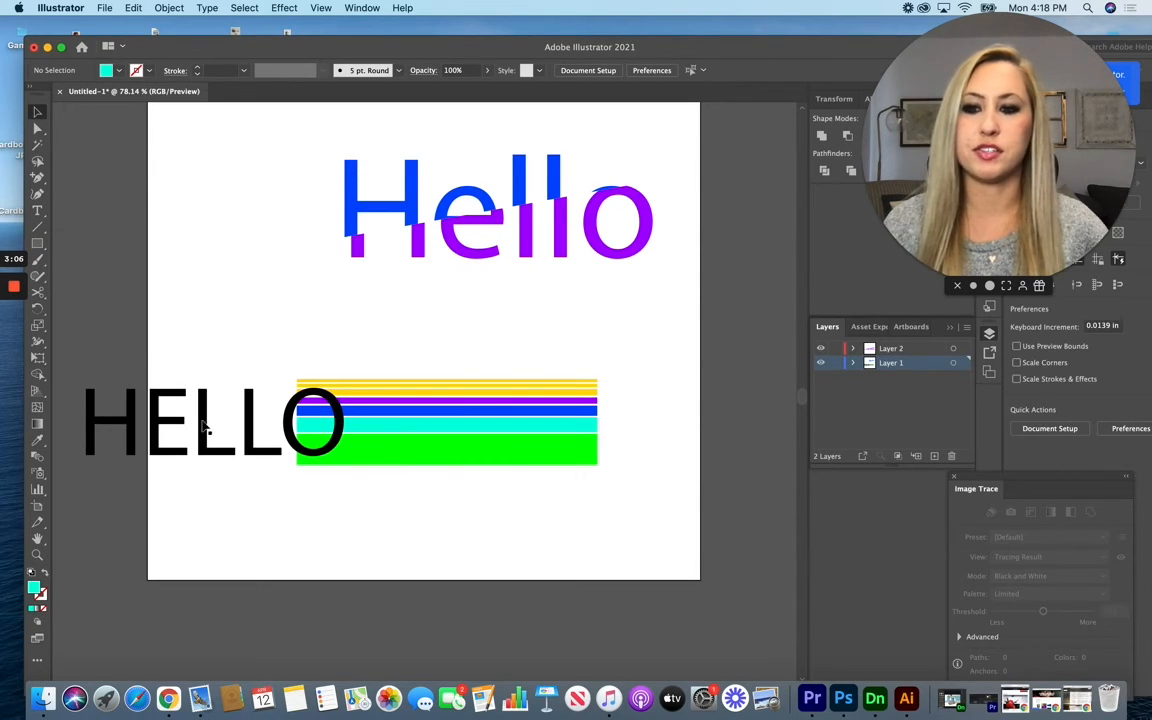
Move the black HELLO text over the colored stripes, scale it to about 115.83 pt and nudge it to fit within their width
left_click_drag(185, 418, 411, 424)
left_click_drag(565, 471, 601, 484)
key("Down")
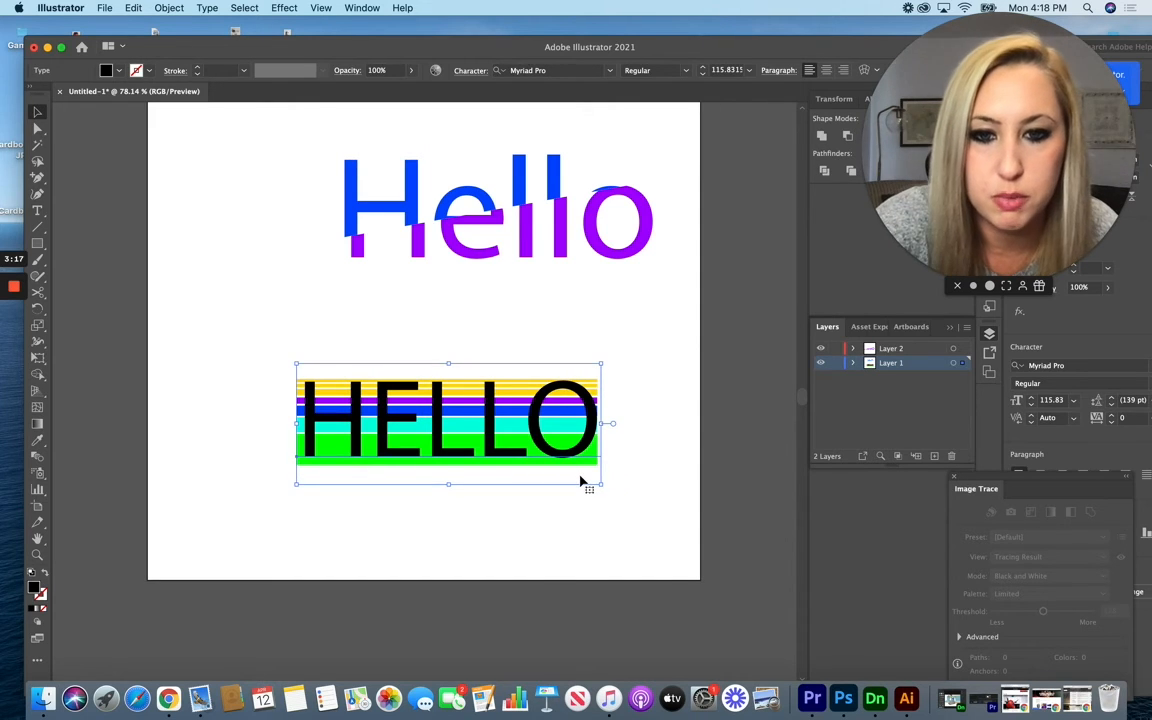
key("Left")
key("Left")
key("Left")
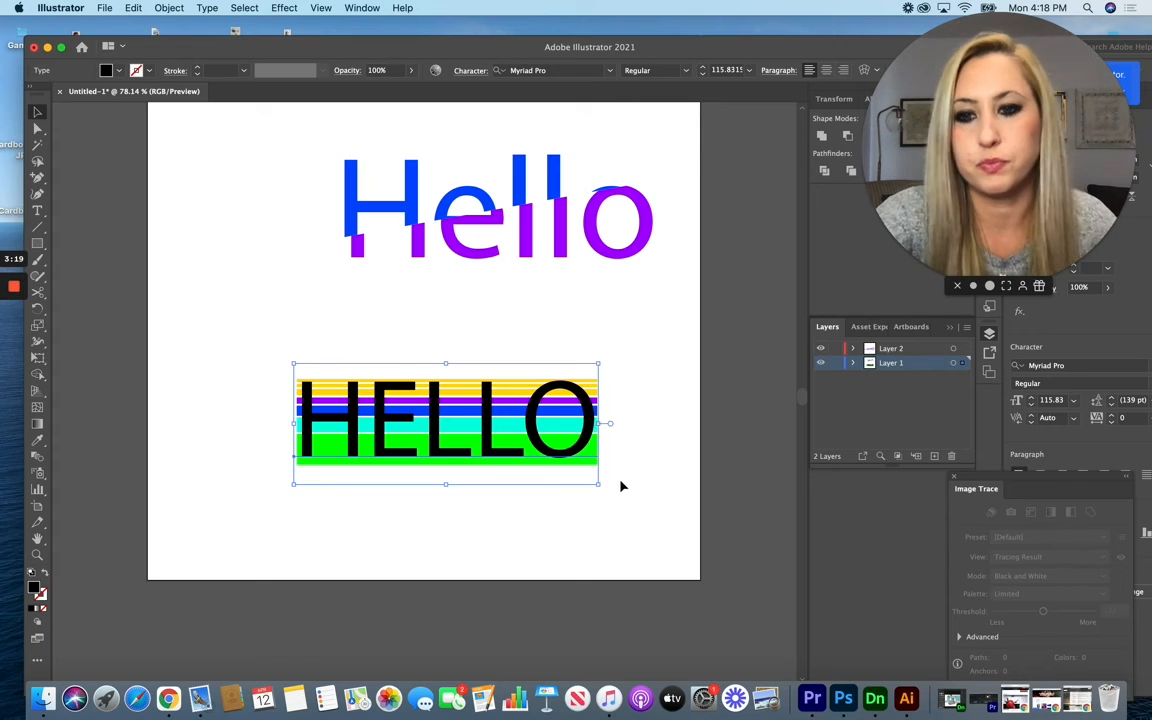
key("Up")
key("Left")
key("Left")
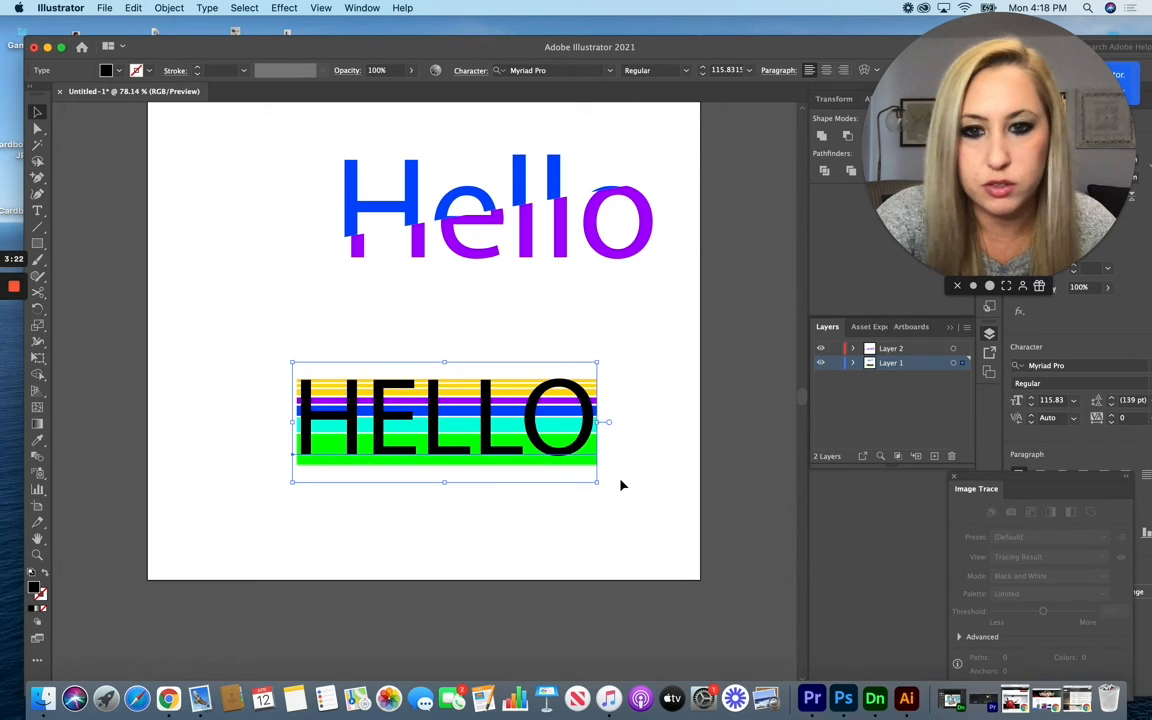
left_click(638, 478)
Make a clipping mask from the colored stripes and the black HELLO text in front of them
left_click_drag(277, 353, 650, 563)
right_click(448, 410)
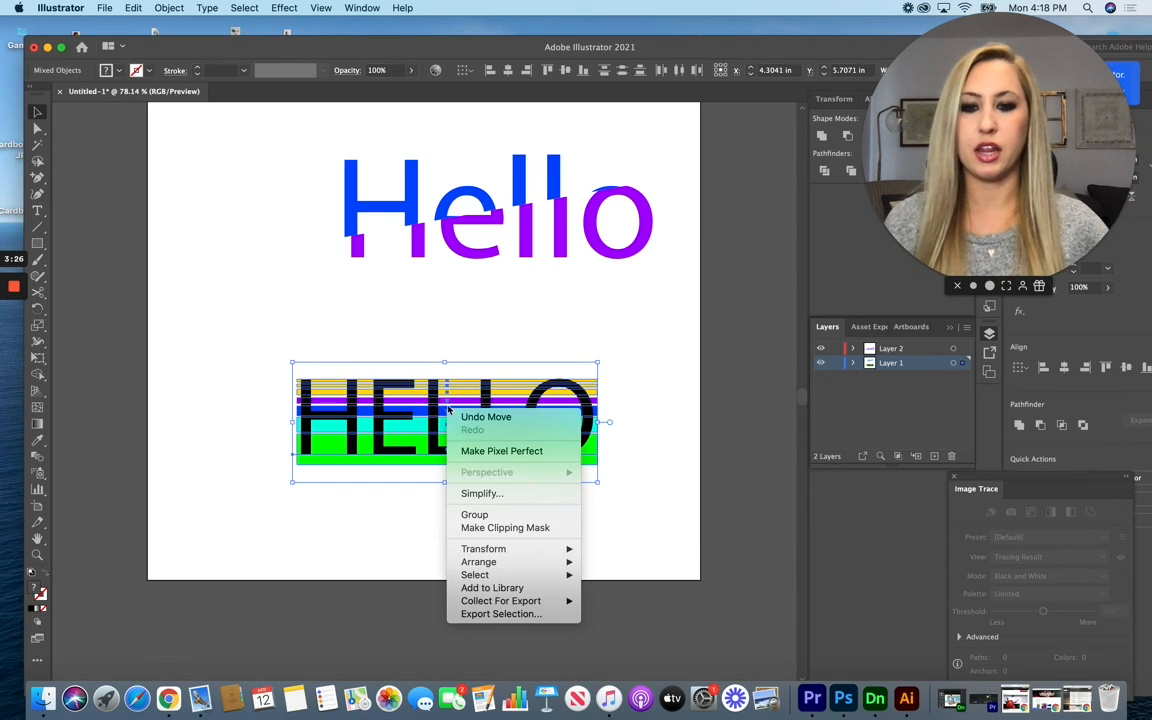
left_click(527, 526)
left_click(529, 529)
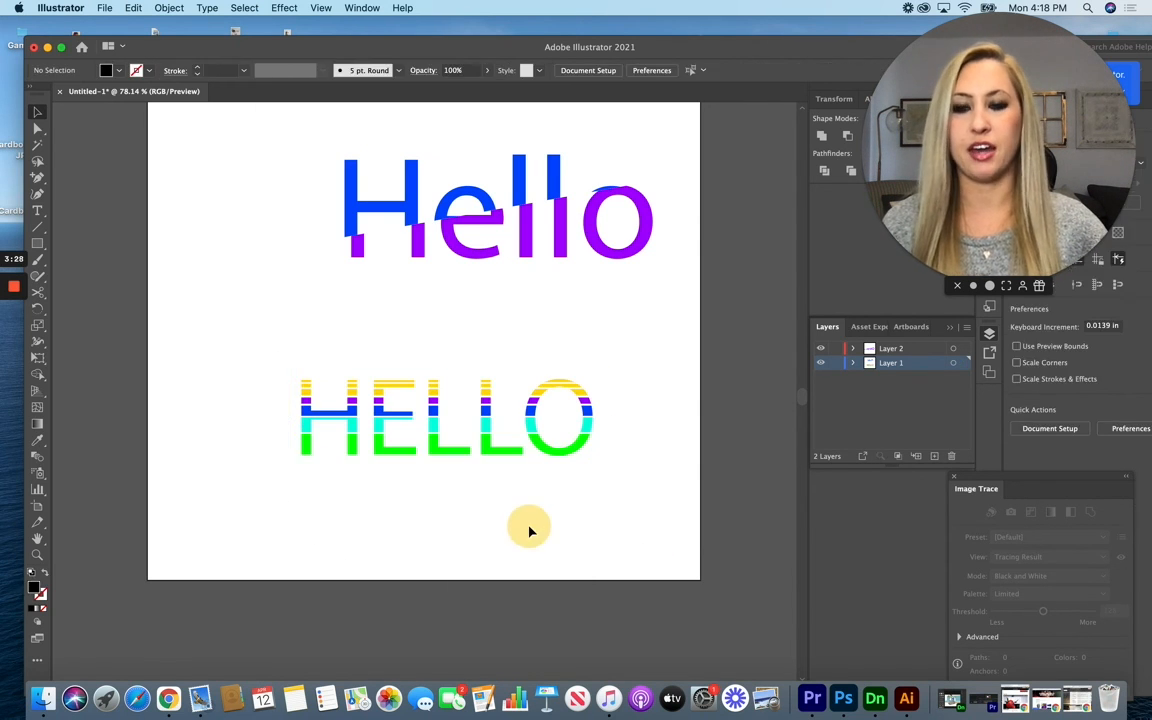
Enlarge the striped HELLO clip group to about 7.5 in wide and position it across the lower half of the artboard
left_click(481, 415)
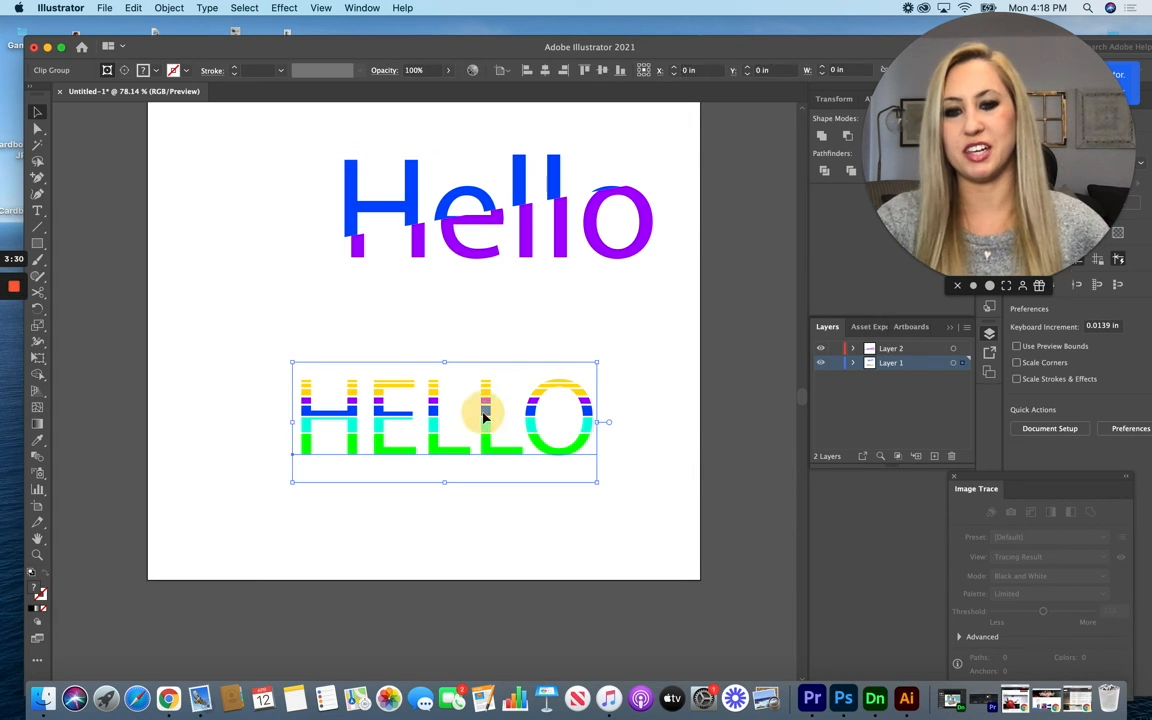
left_click_drag(597, 365, 738, 288)
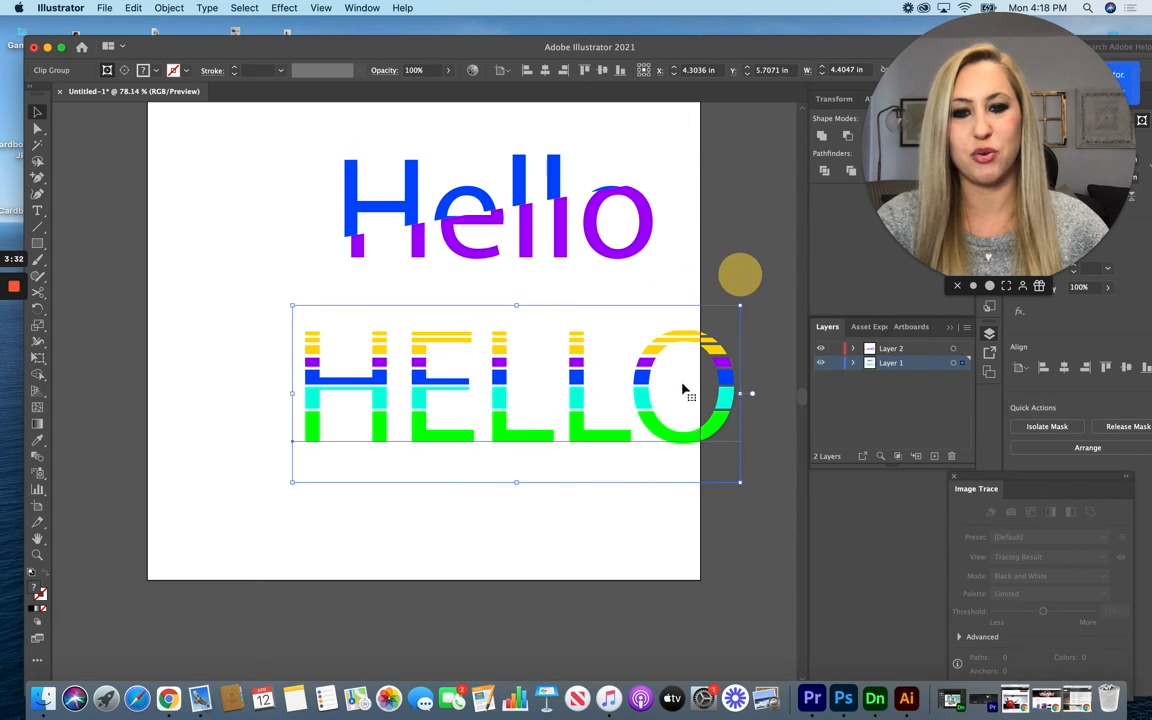
left_click_drag(684, 391, 518, 409)
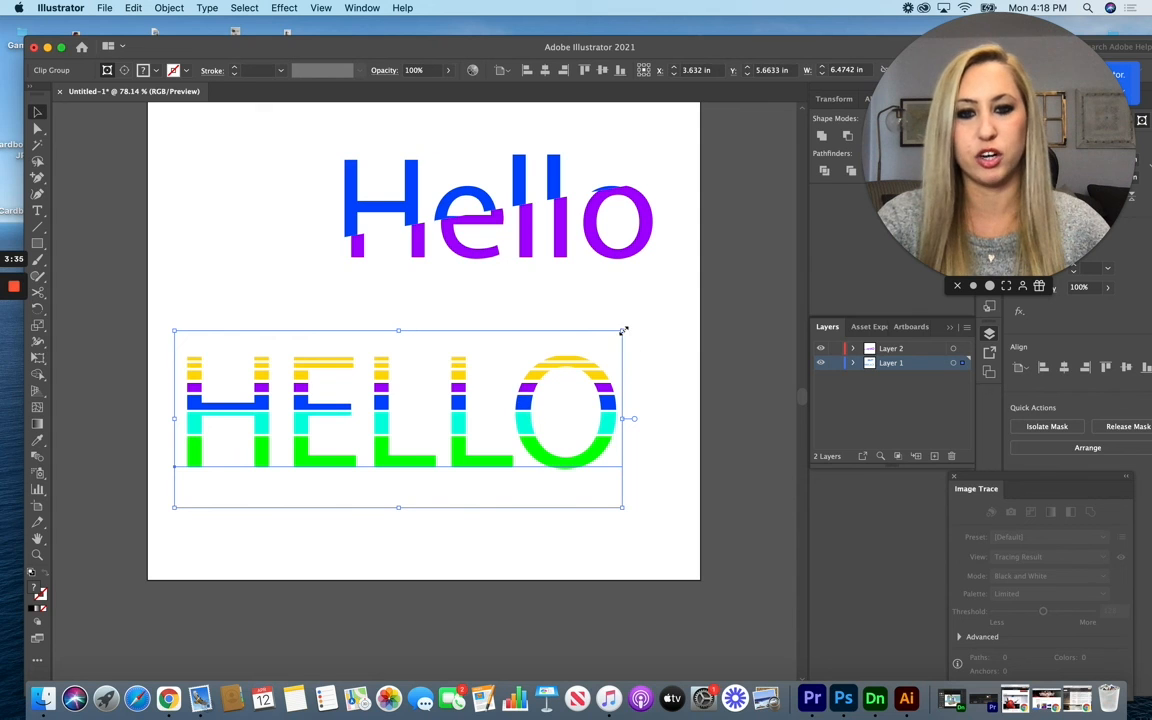
left_click_drag(624, 331, 695, 302)
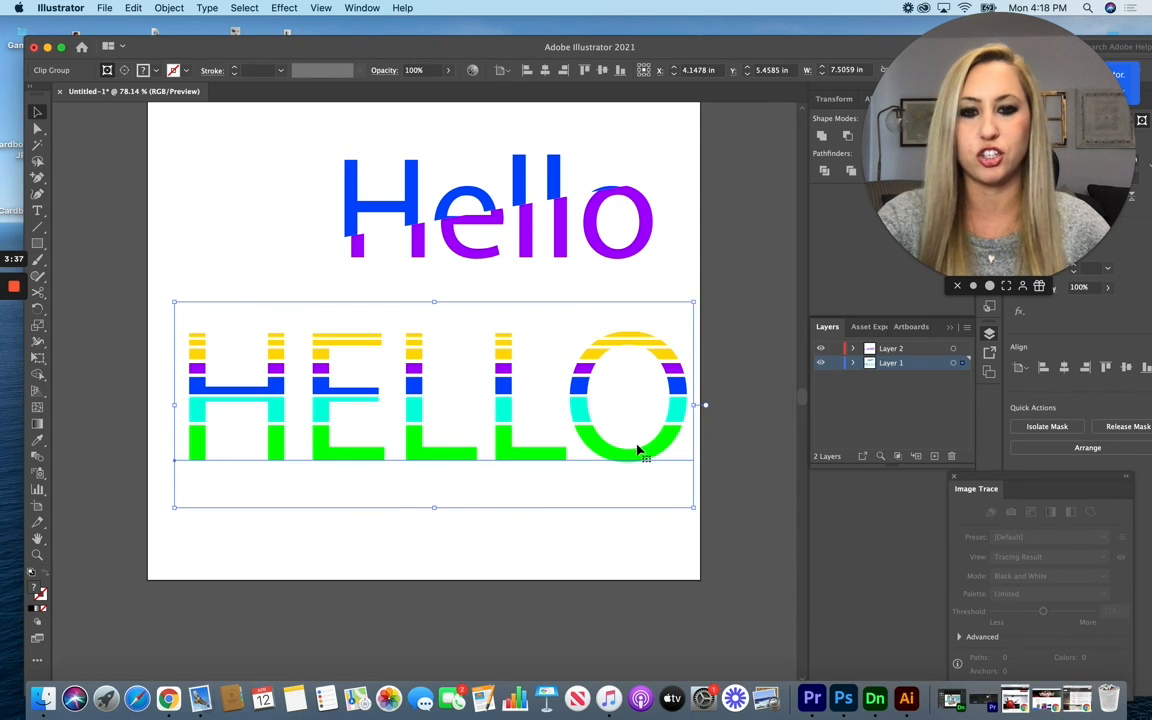